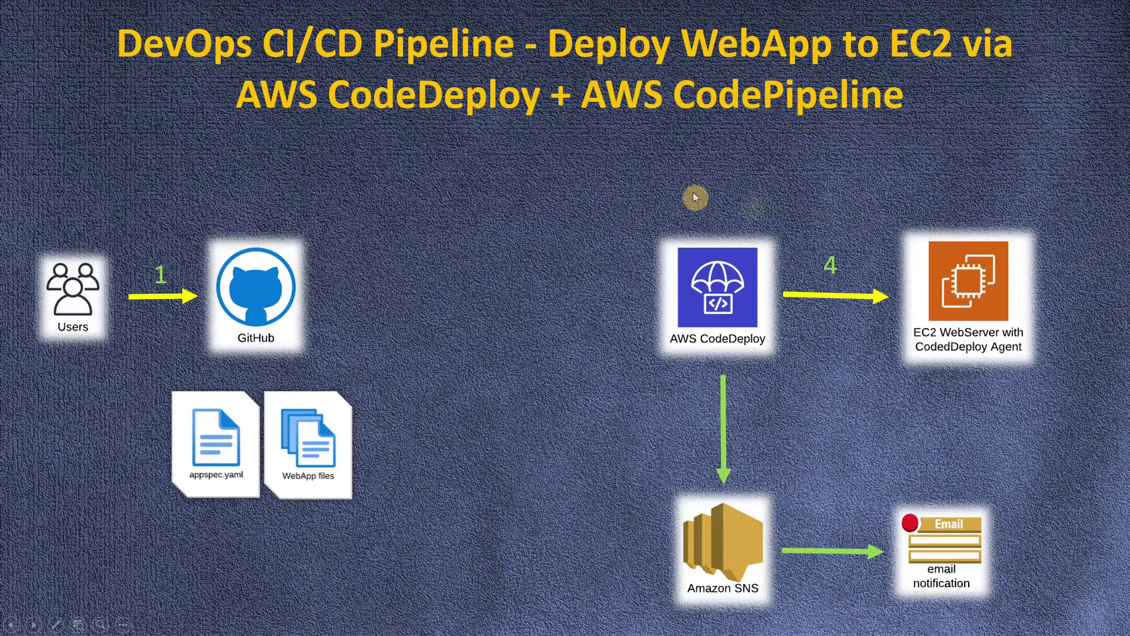
- Reveal the CodePipeline box with its arrow from GitHub and its arrow onward to CodeDeploy
left_click(596, 221)
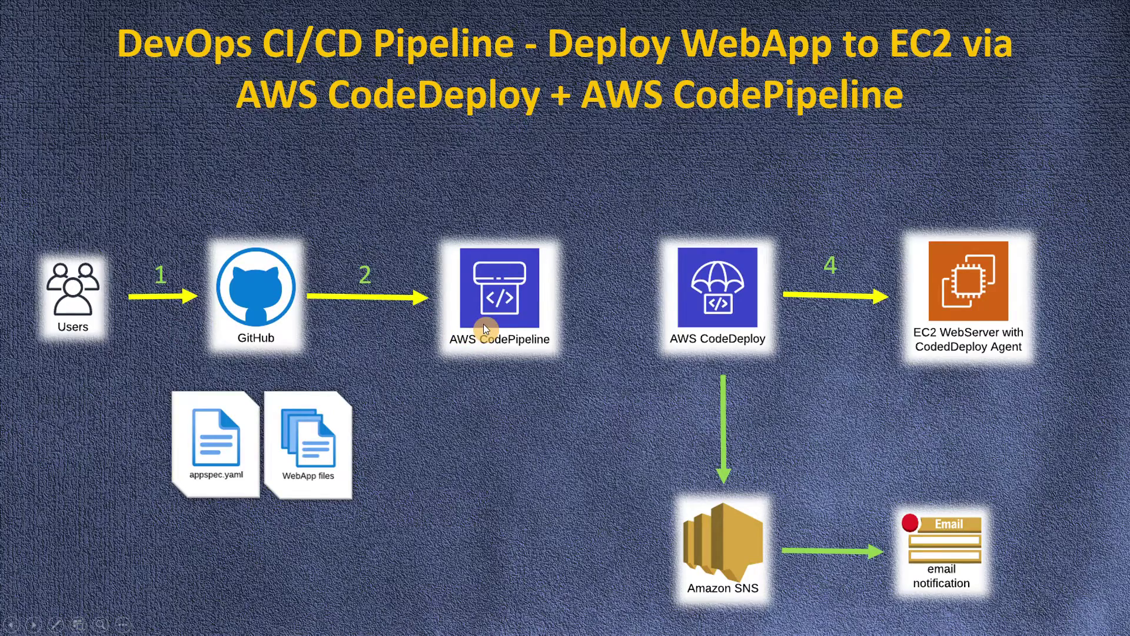
left_click(483, 324)
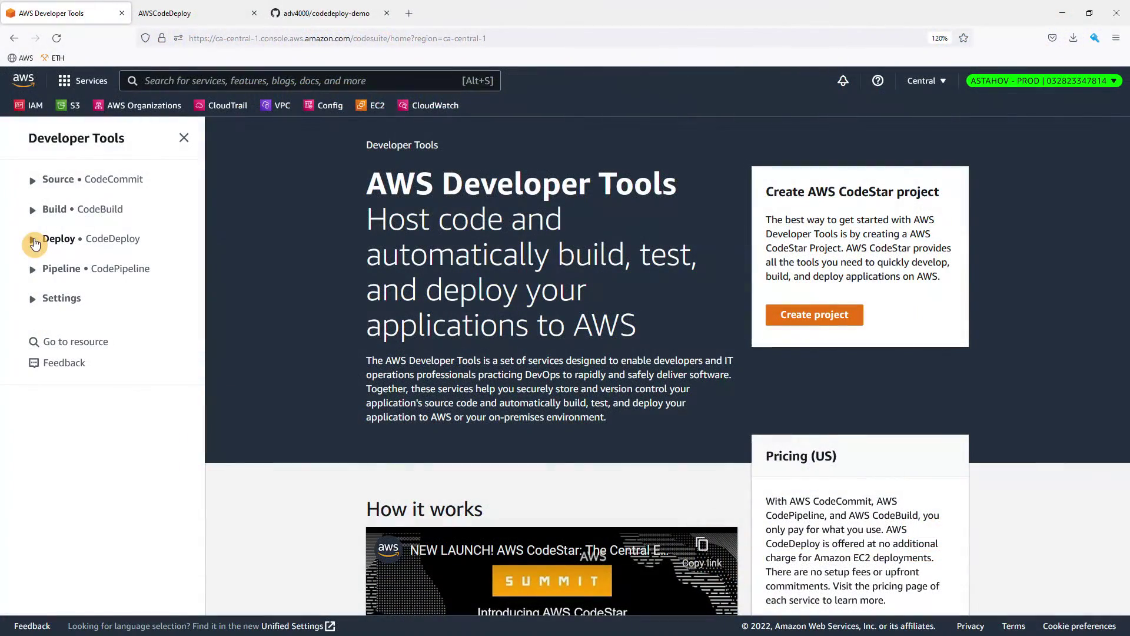
- Review the MyWebSite-HTML application's CodeDeploy deployment history, widening the deployment group column
left_click(34, 240)
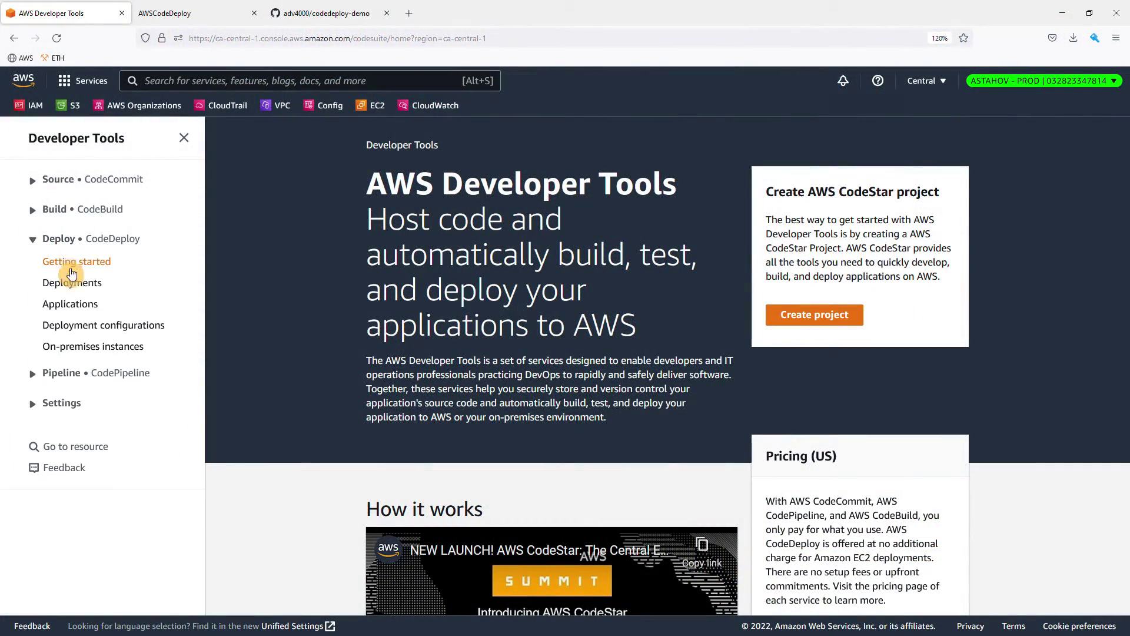
left_click(70, 301)
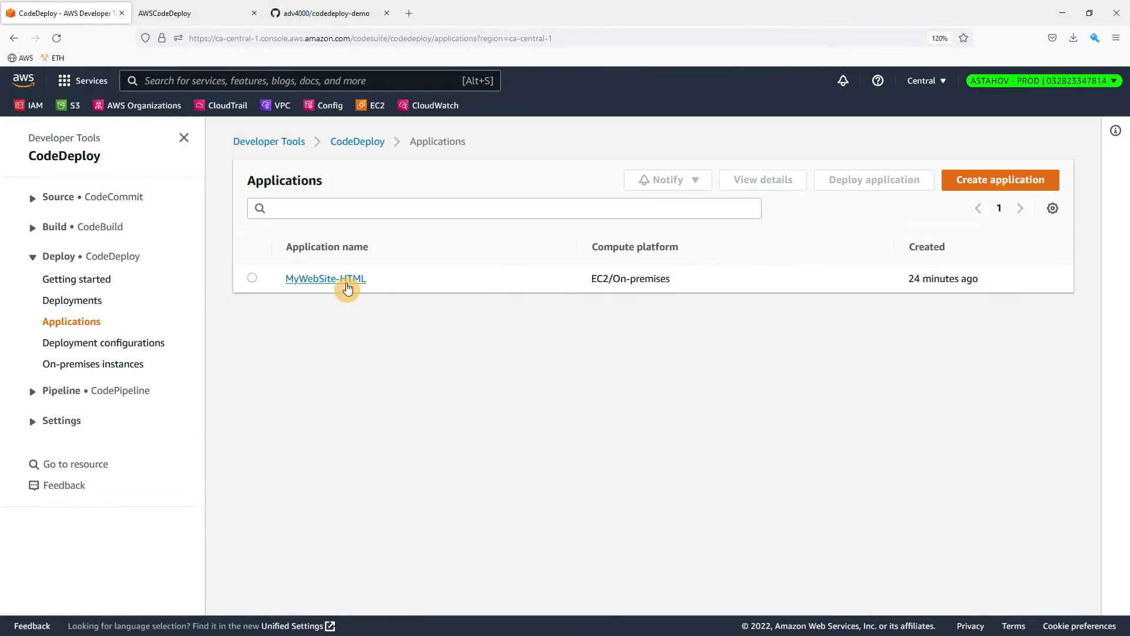
left_click(345, 282)
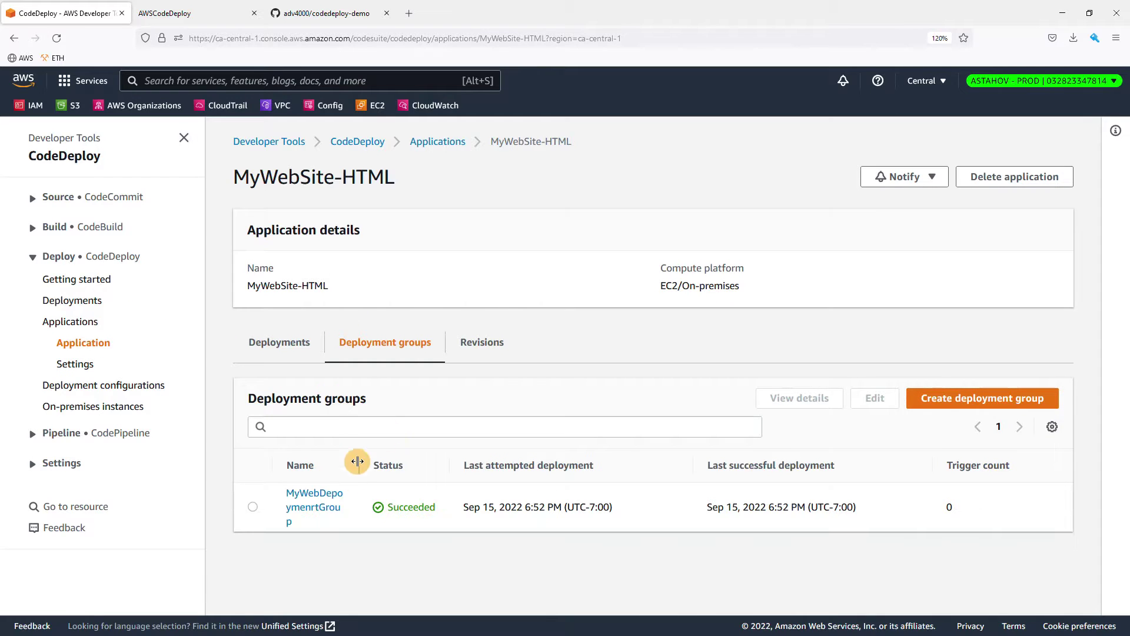
left_click(278, 347)
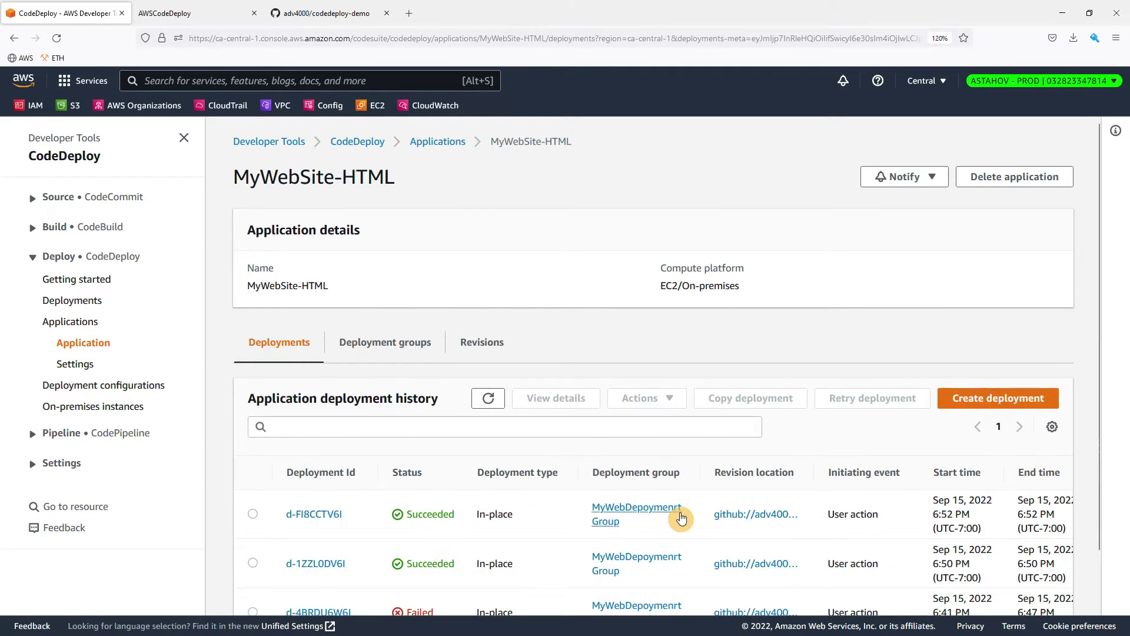
scroll(681, 510, "down", 2)
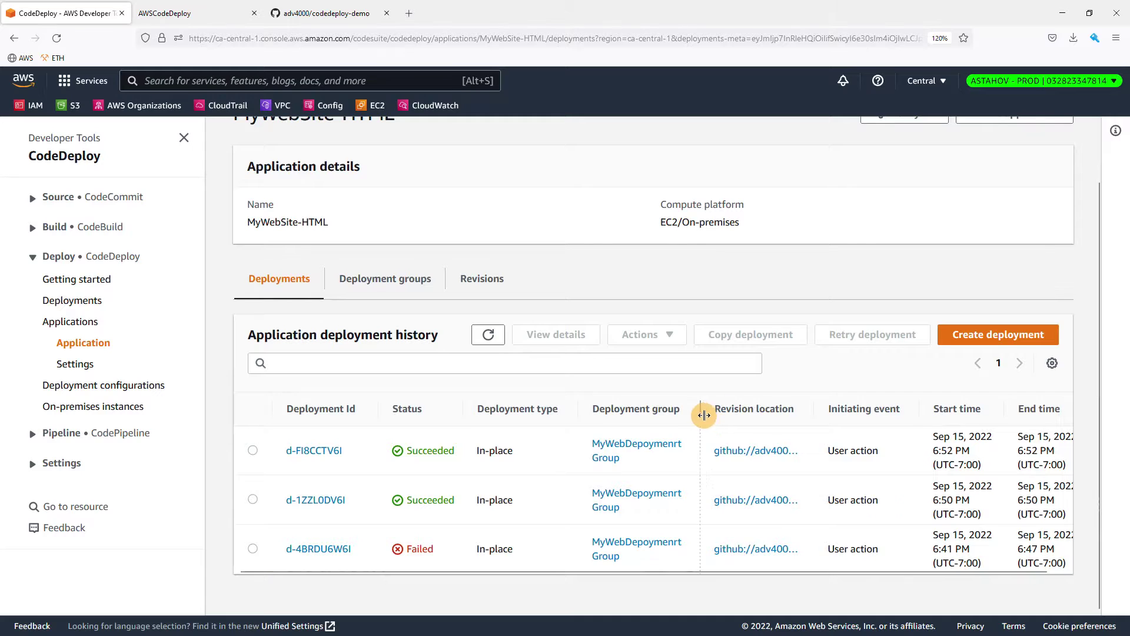
left_click_drag(701, 412, 748, 410)
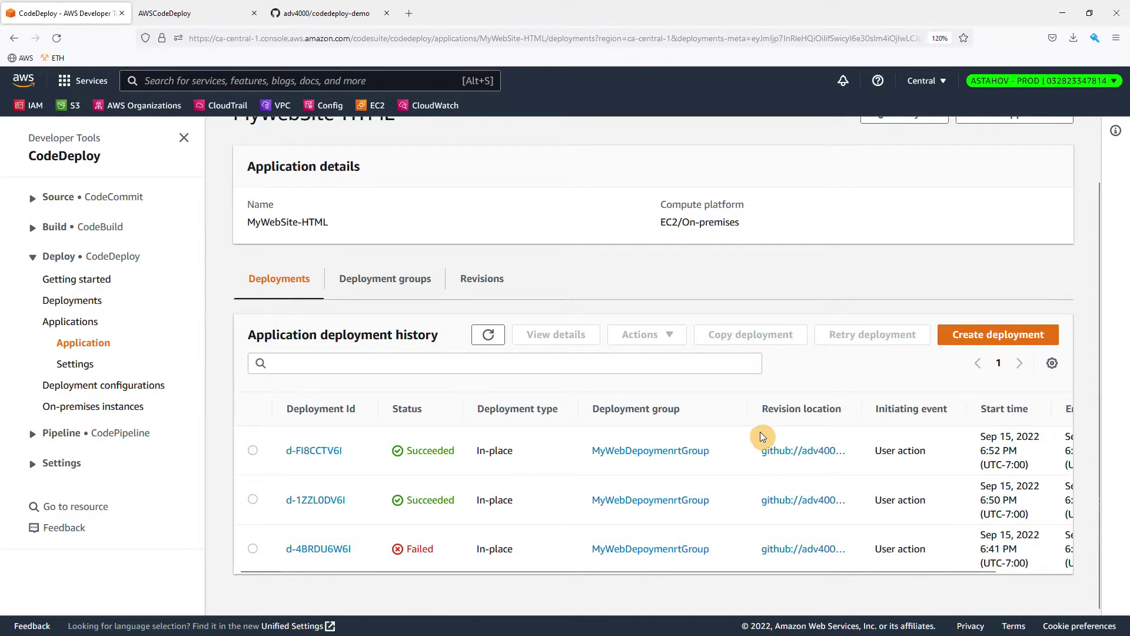
- Go to the CodePipeline Pipelines list
left_click(33, 262)
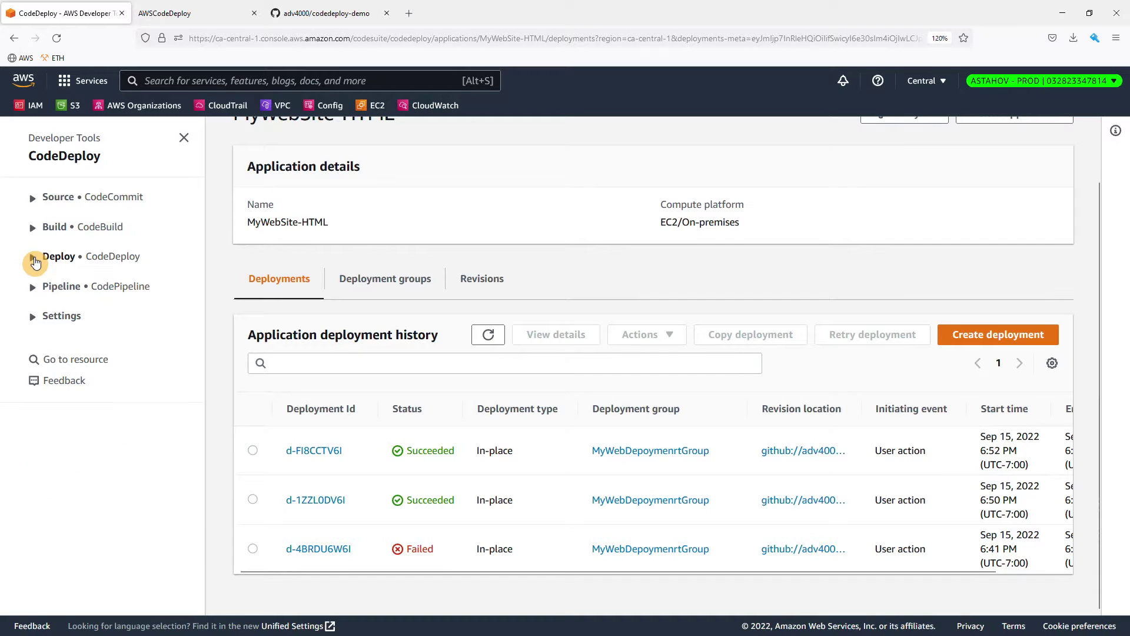
left_click(51, 291)
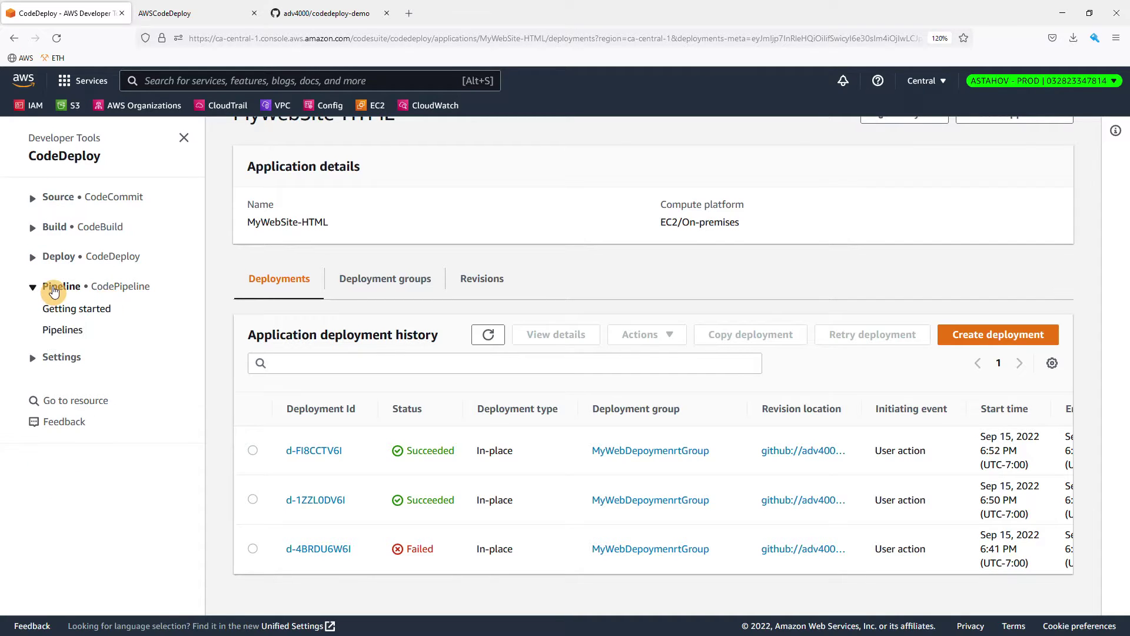
left_click(64, 332)
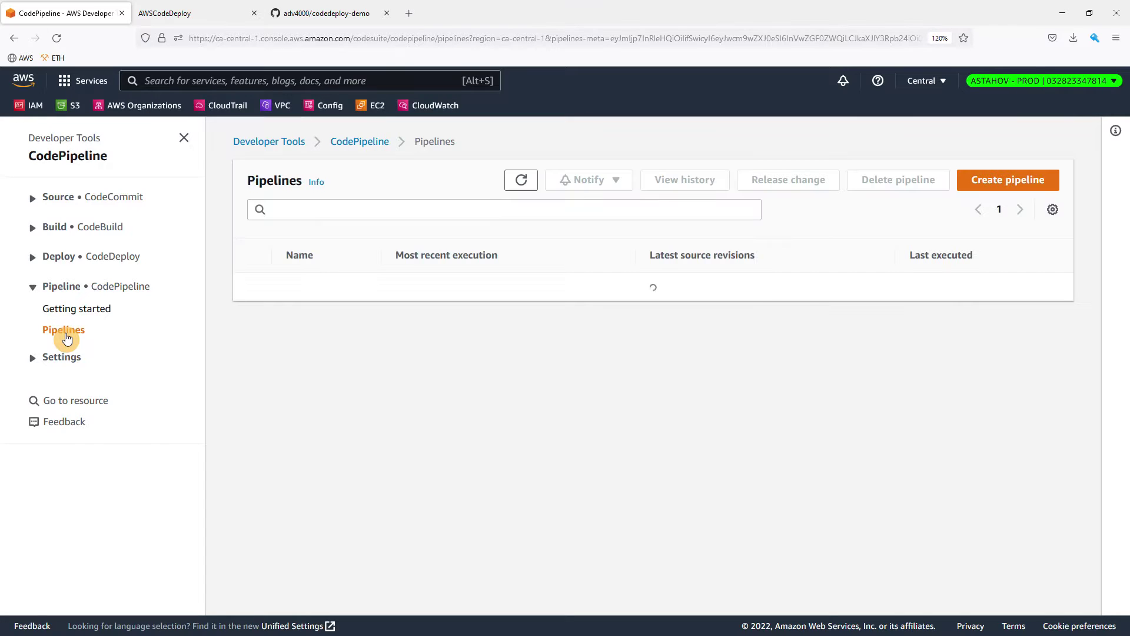
- Create a pipeline named MyWebSite-Pipeline with a new service role and continue to the source stage
left_click(1017, 187)
left_click(285, 296)
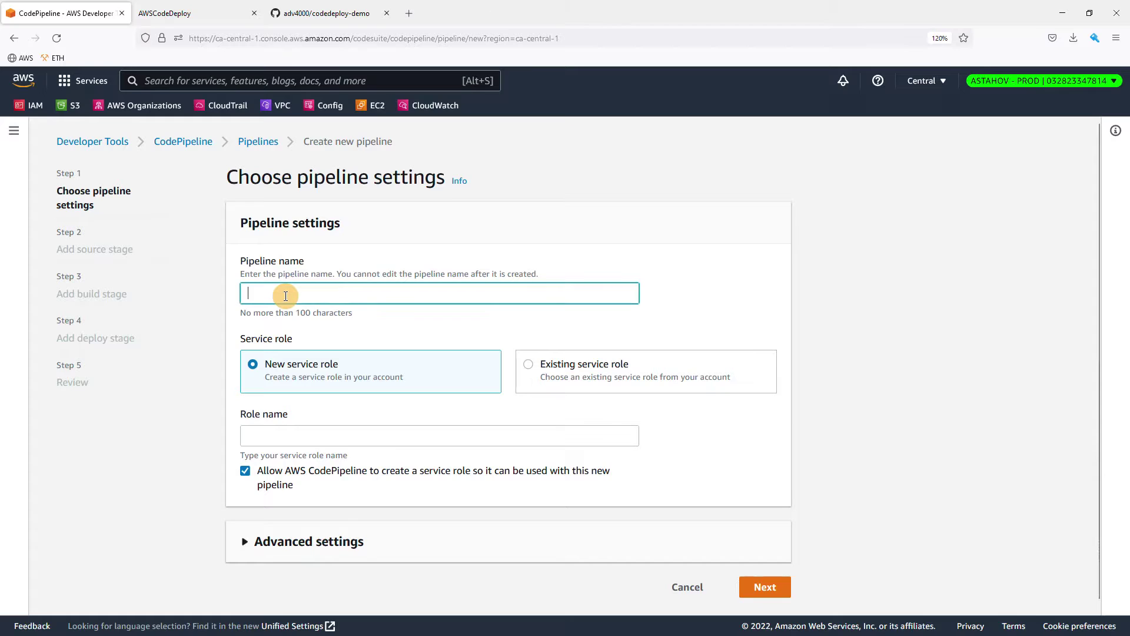
type("MyWeb")
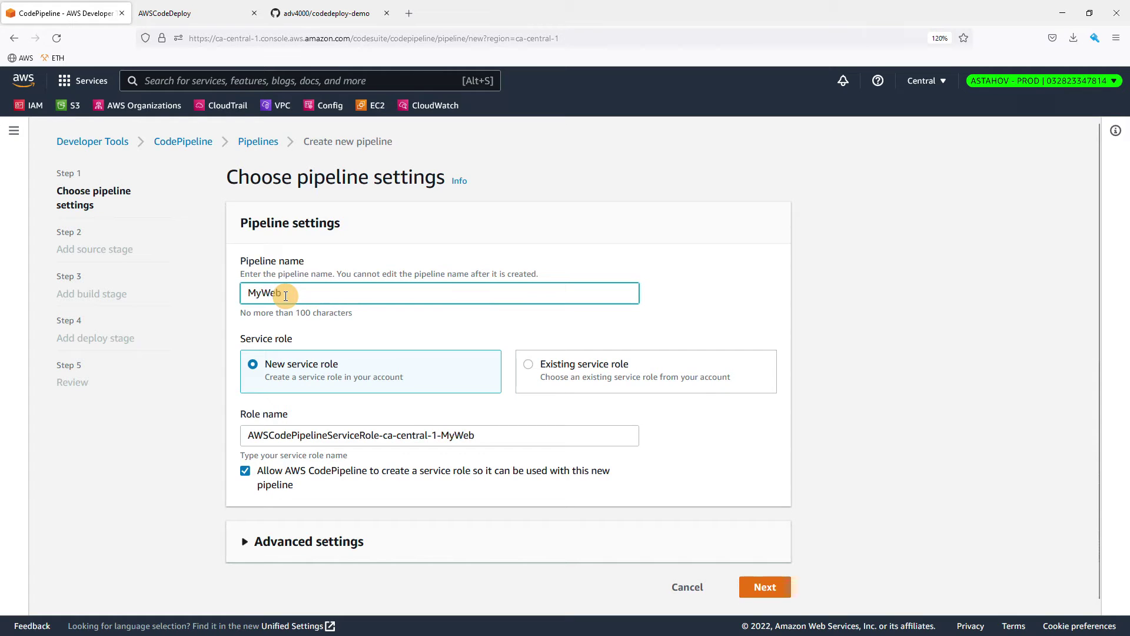
type("Server")
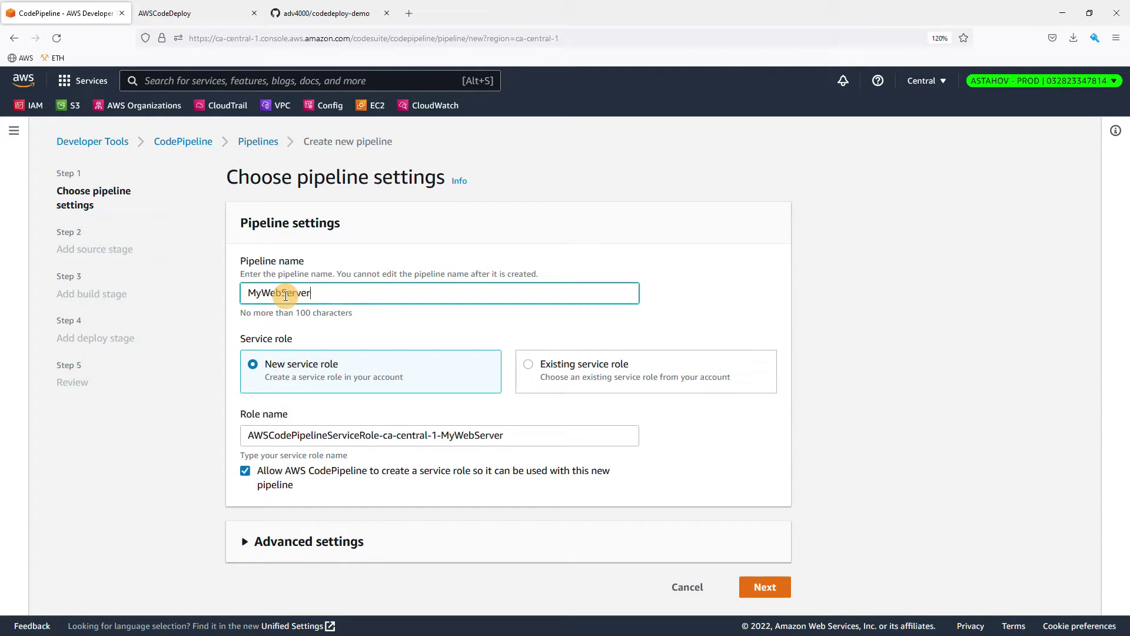
key("BackSpace")
key("BackSpace")
key("BackSpace")
key("BackSpace")
key("BackSpace")
type("ite-Pipeline")
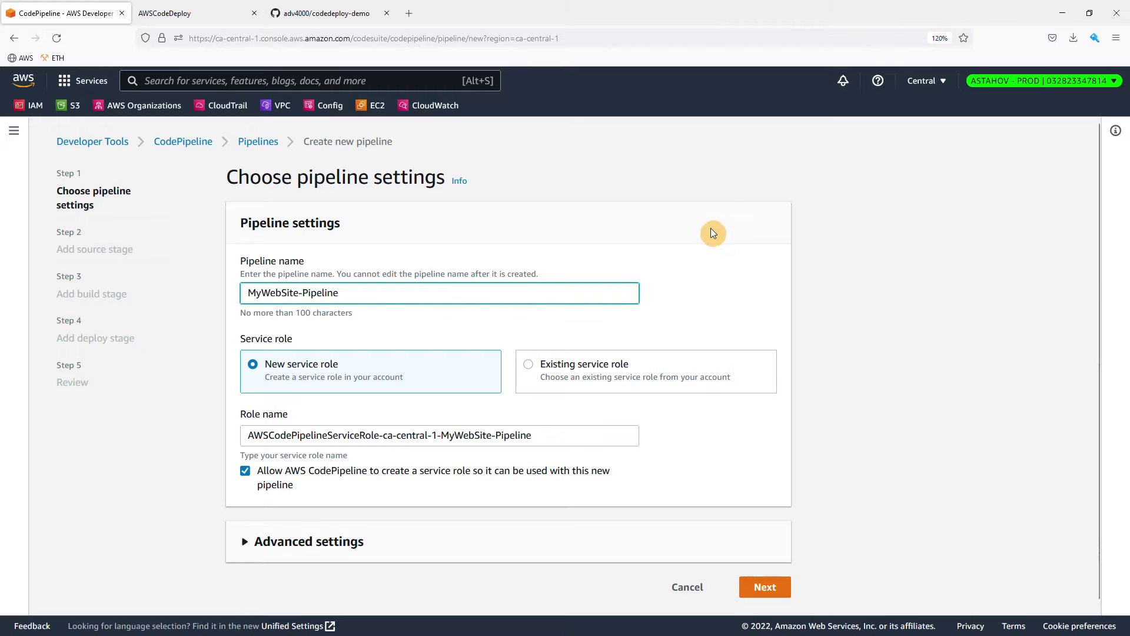
left_click_drag(269, 436, 603, 437)
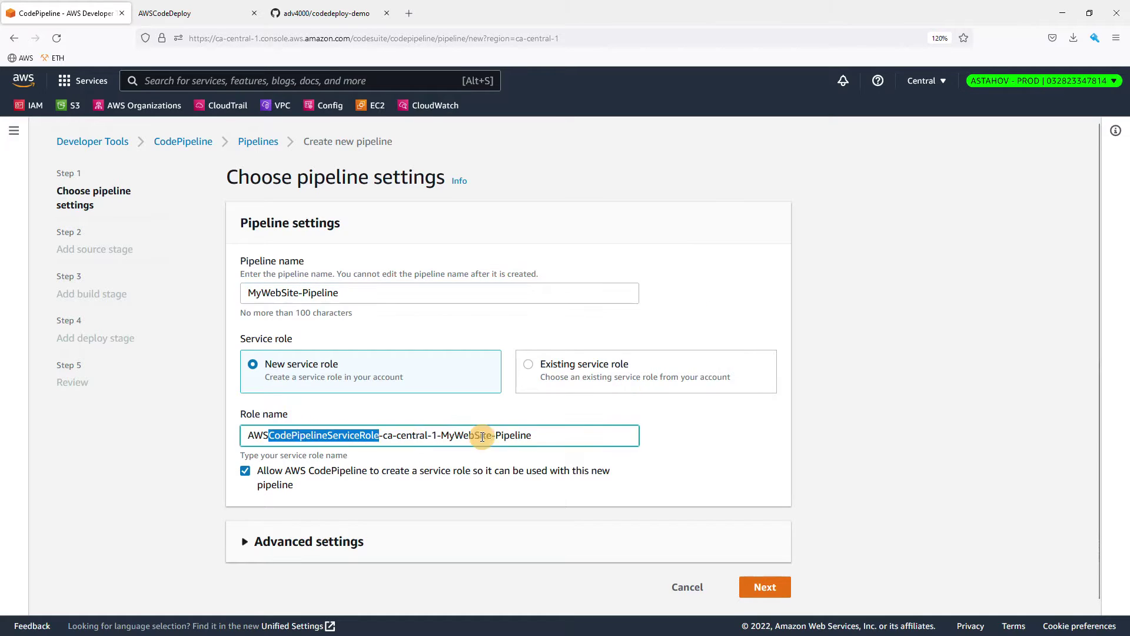
left_click(560, 434)
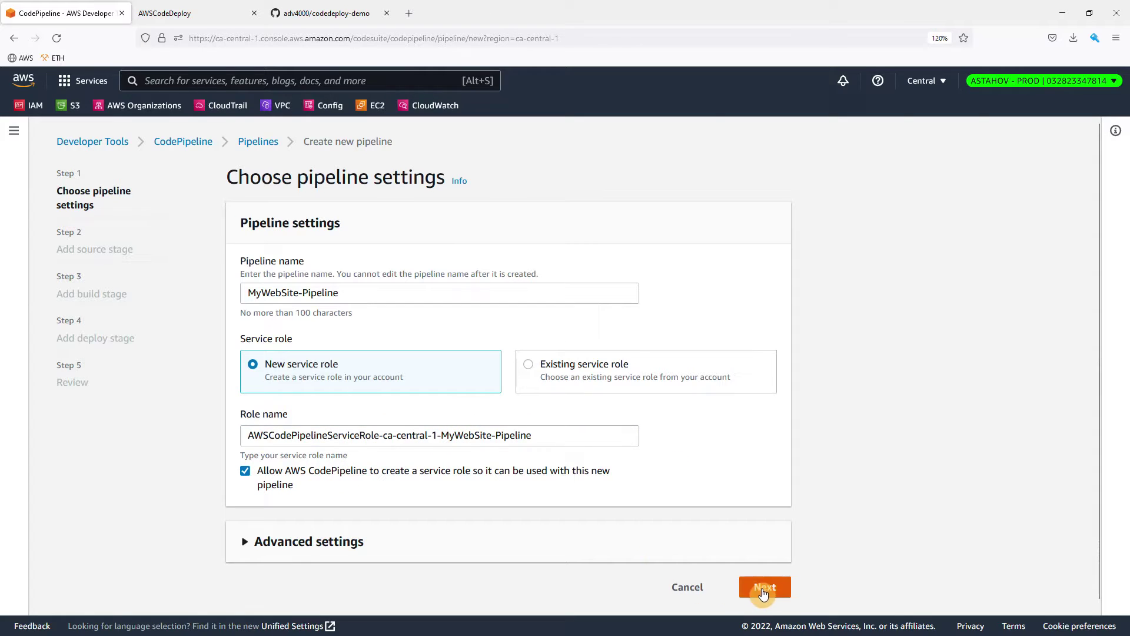
left_click(765, 587)
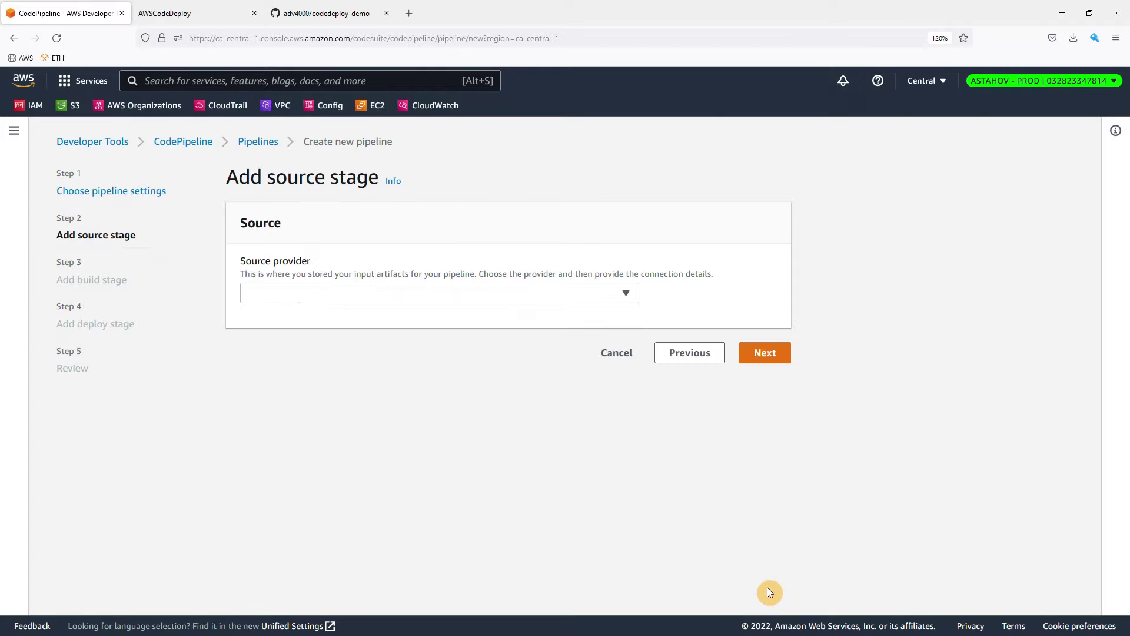
- Select GitHub (Version 2) as the source provider
left_click(468, 296)
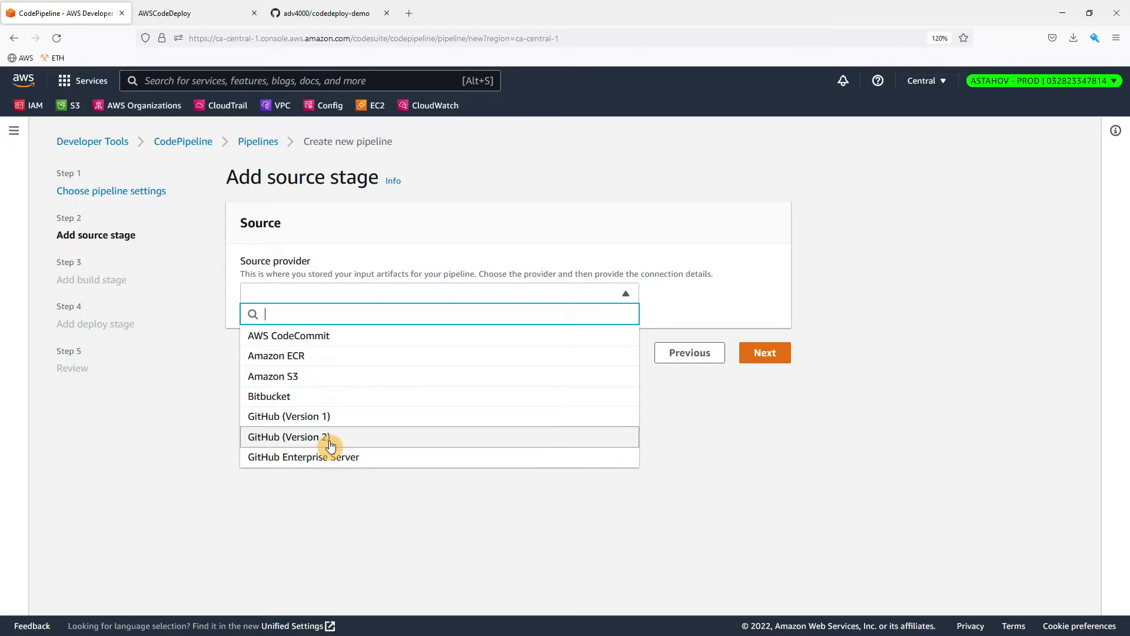
left_click(329, 438)
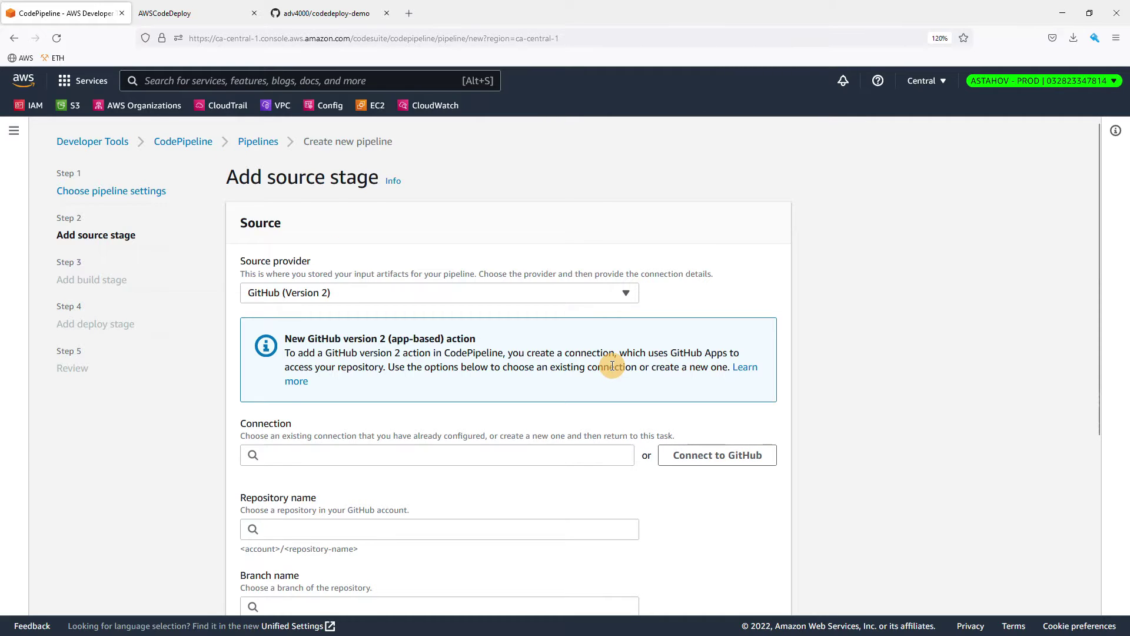
- Start a new GitHub connection named adv4000
left_click(711, 462)
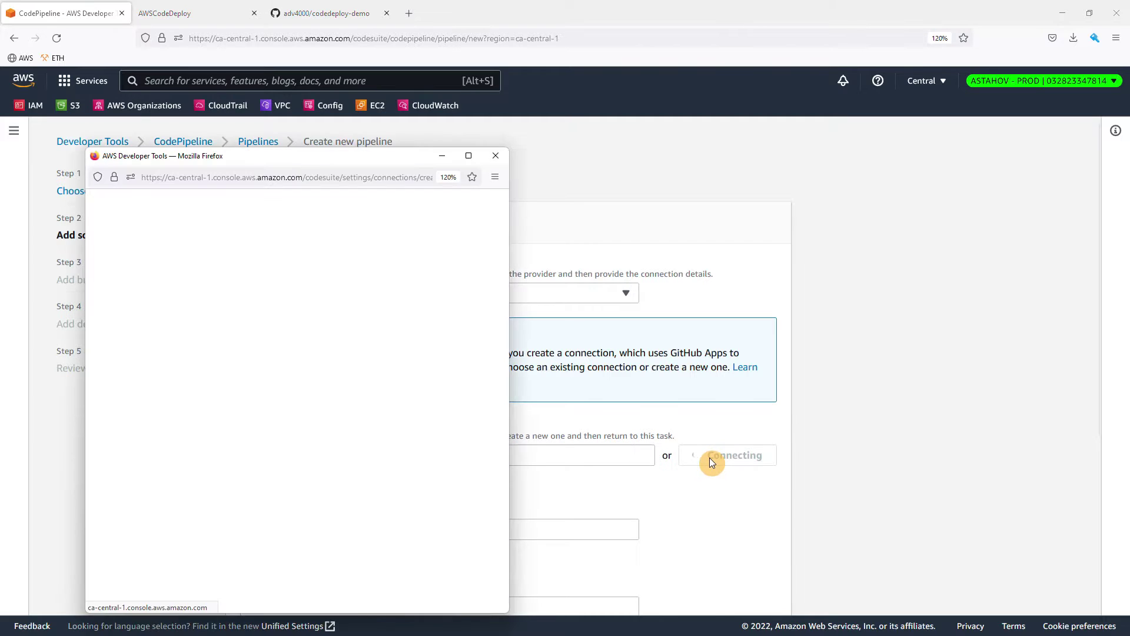
left_click_drag(372, 163, 456, 137)
left_click(351, 359)
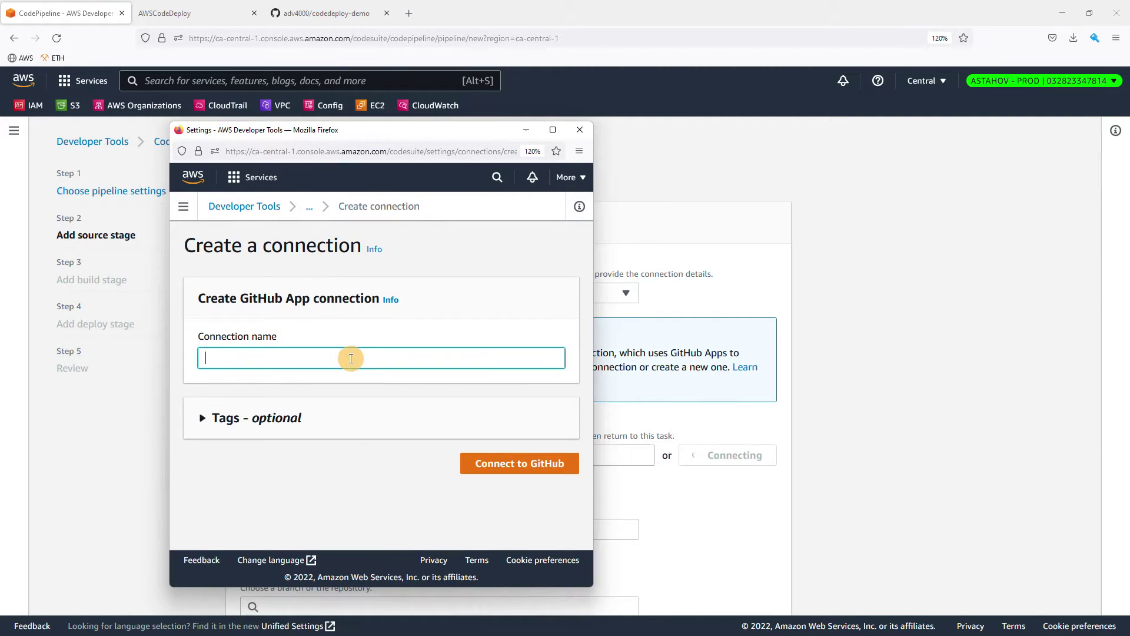
type("adv4000")
left_click(513, 471)
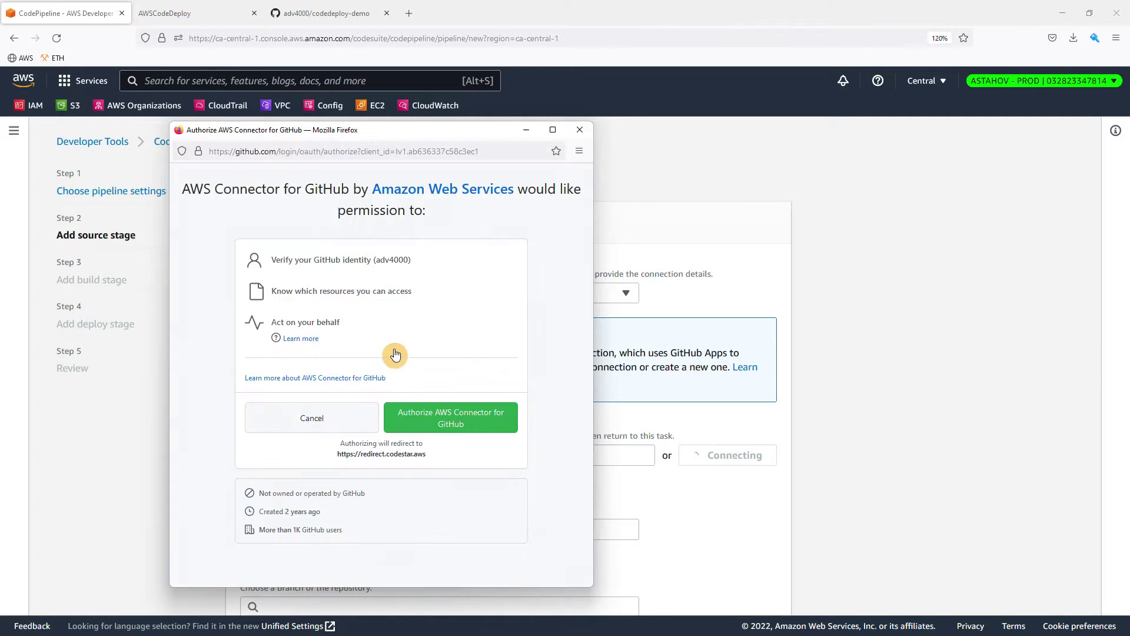
- Install AWS Connector for GitHub with access to only codedeploy-demo, then create the connection
left_click(452, 424)
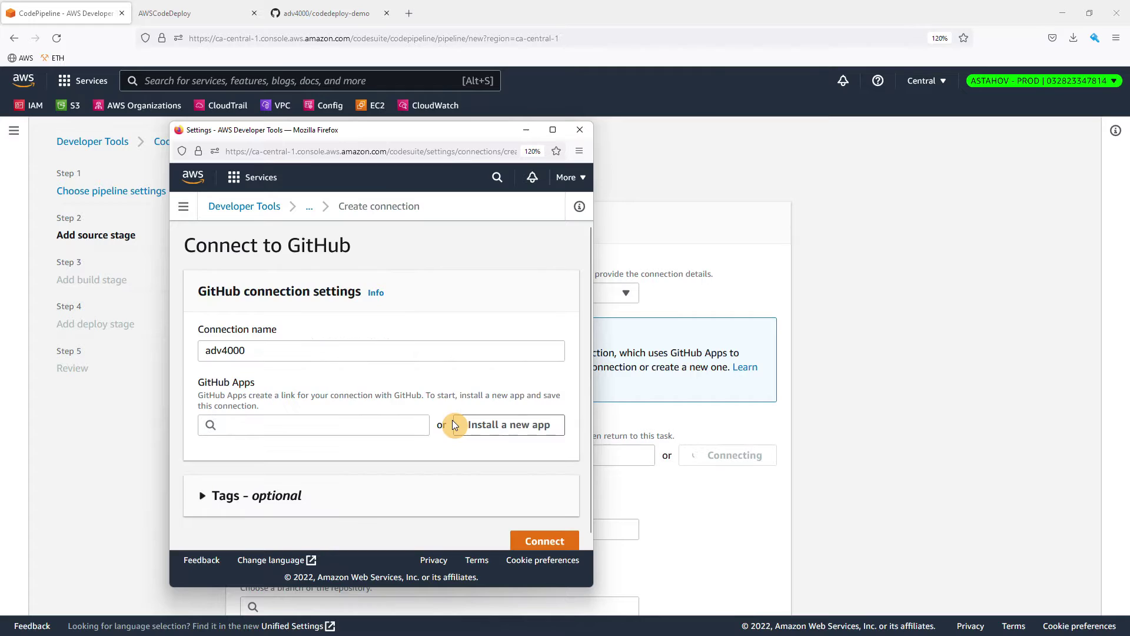
left_click(523, 426)
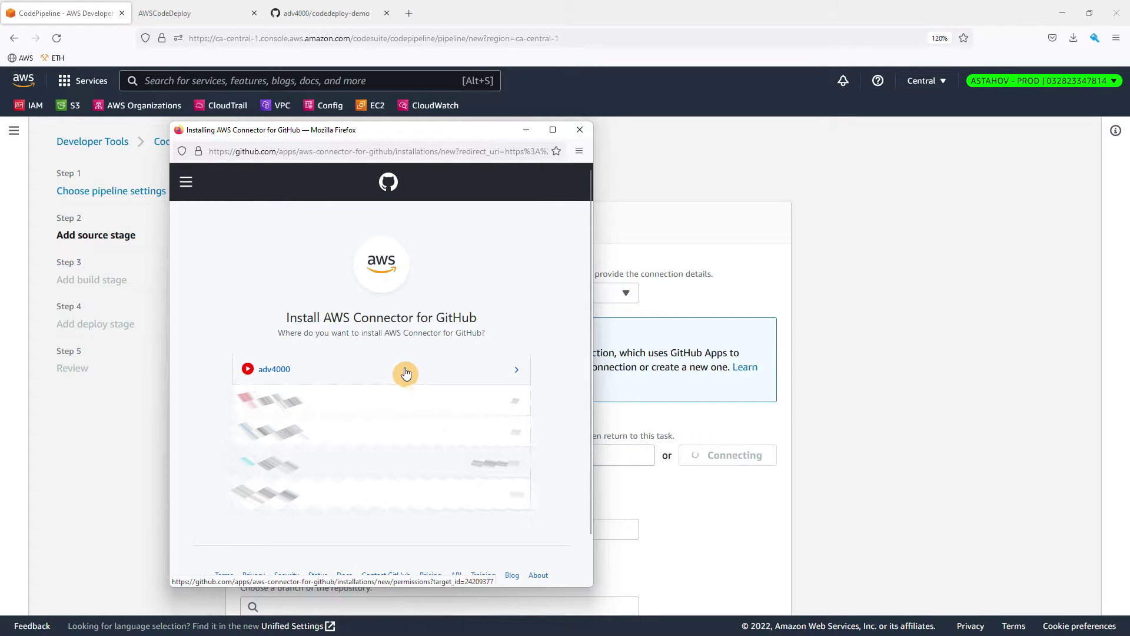
left_click(406, 373)
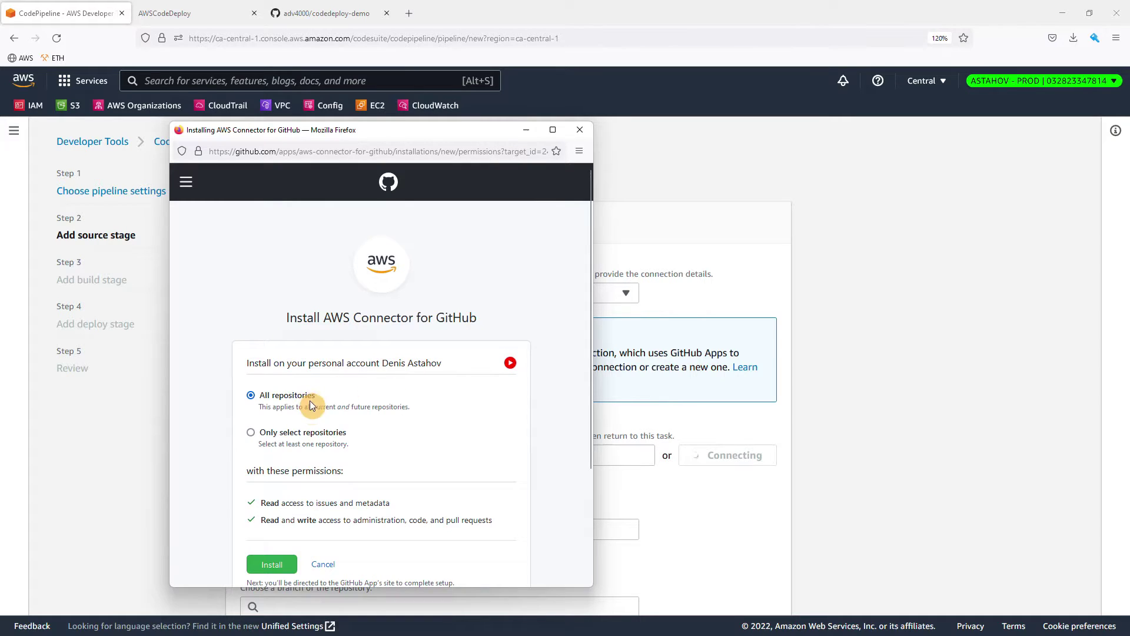
left_click(315, 439)
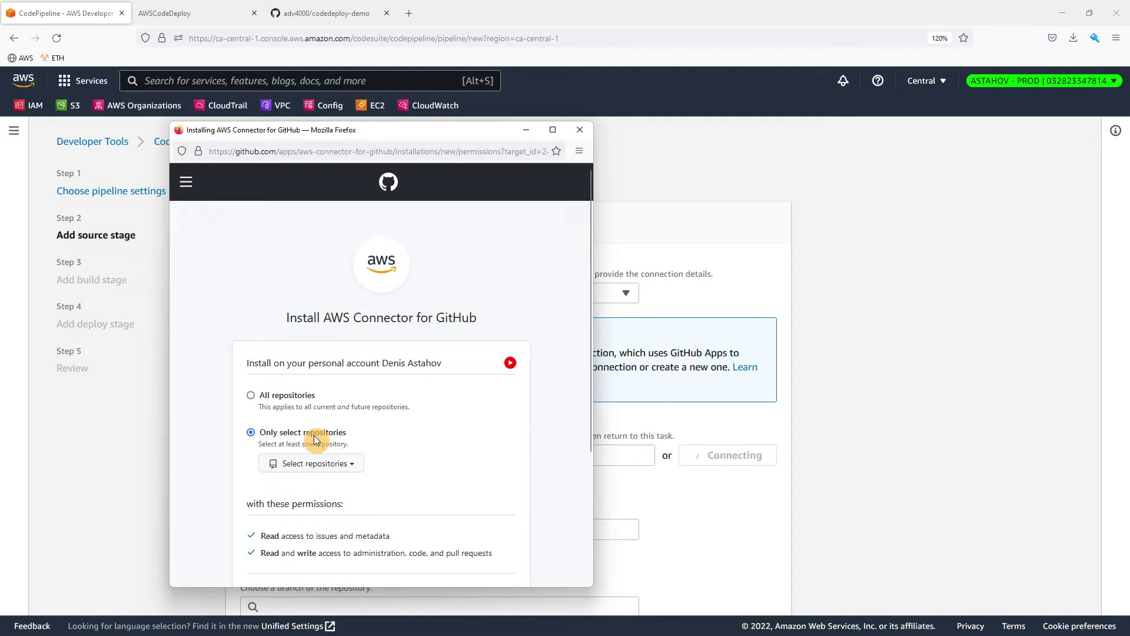
left_click(328, 465)
type("code")
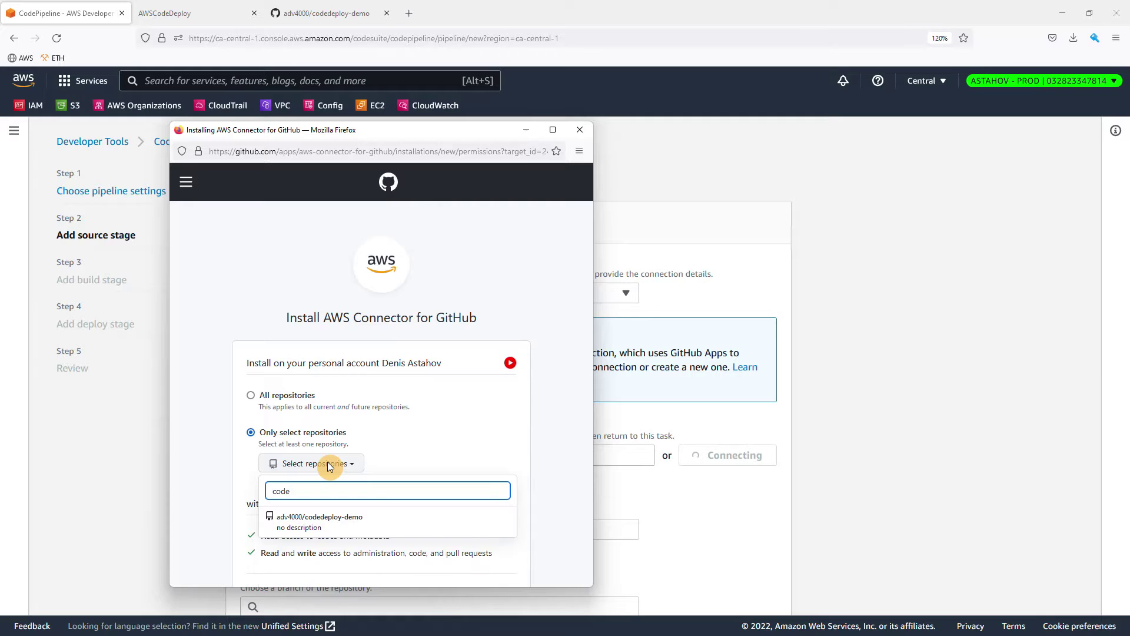
left_click(336, 524)
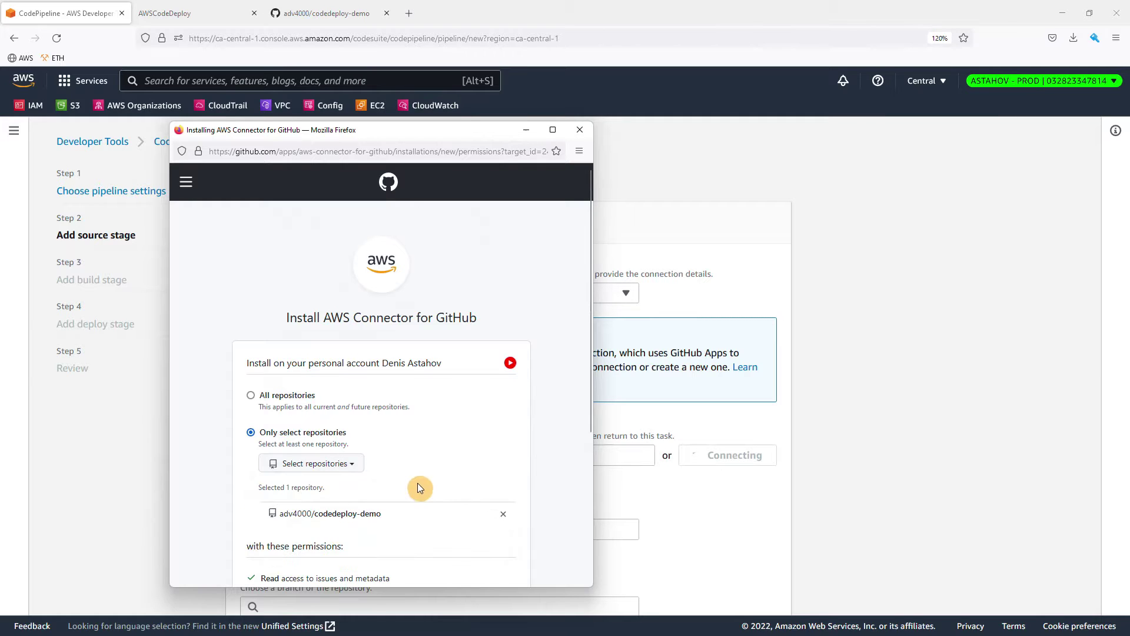
scroll(419, 482, "down", 2)
scroll(419, 482, "down", 1)
left_click(275, 517)
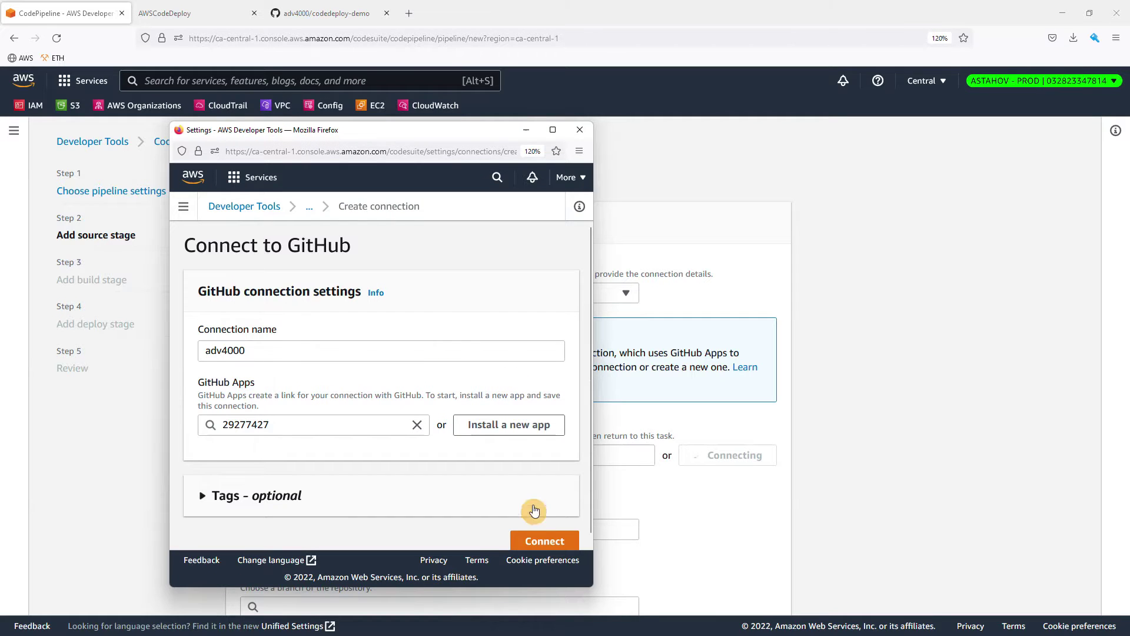
left_click(545, 541)
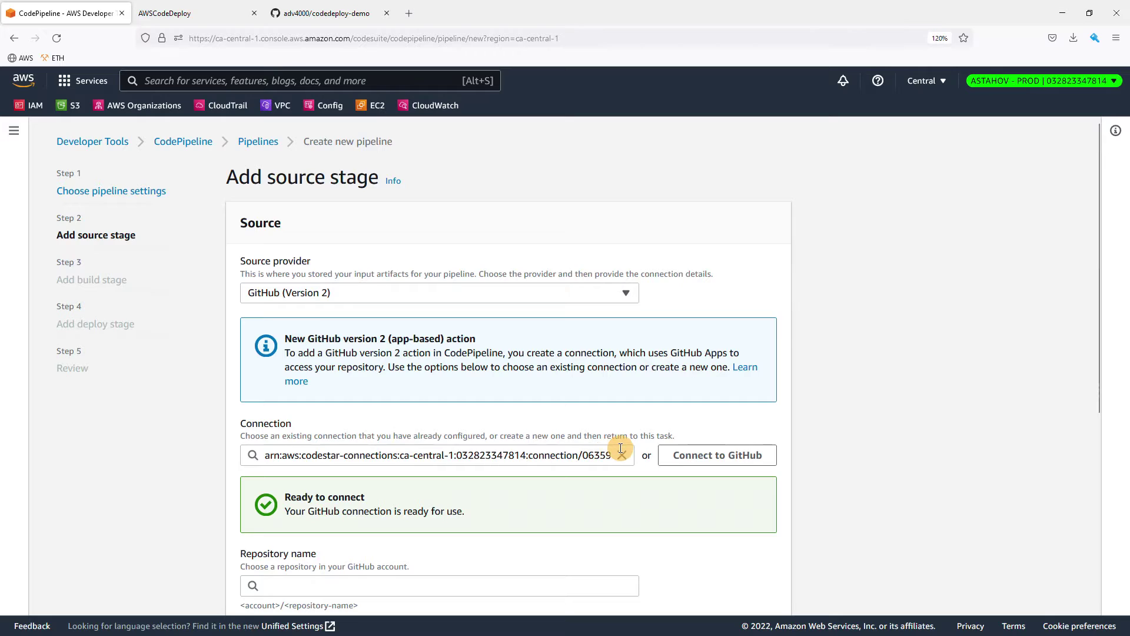
- Set the source repository to codedeploy-demo and the branch to master
scroll(583, 465, "down", 4)
left_click(498, 363)
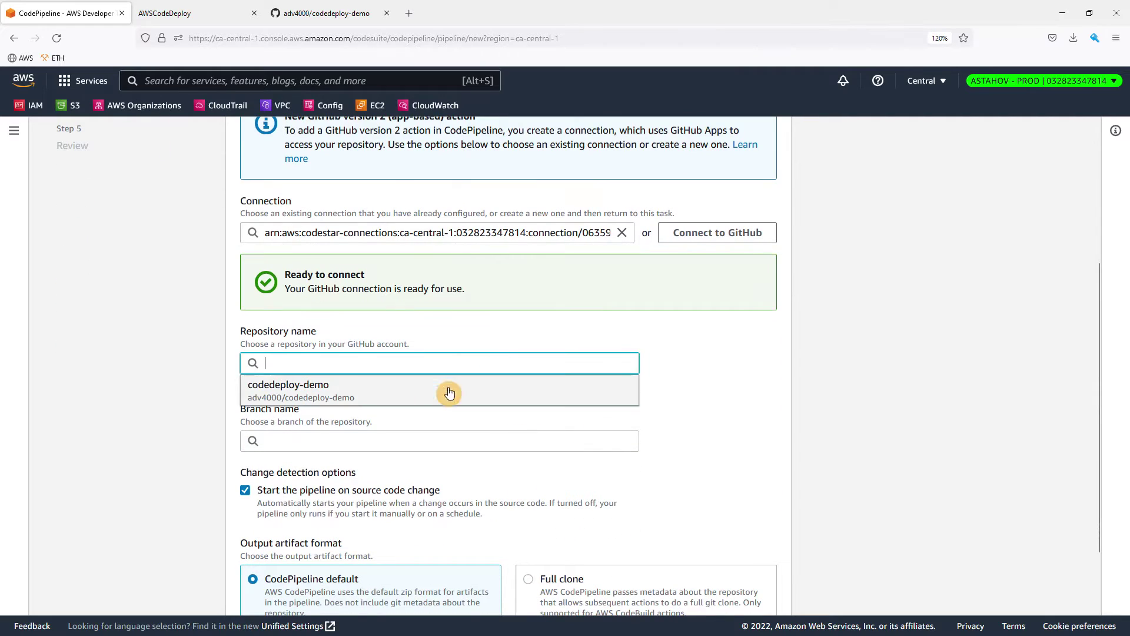
left_click(337, 397)
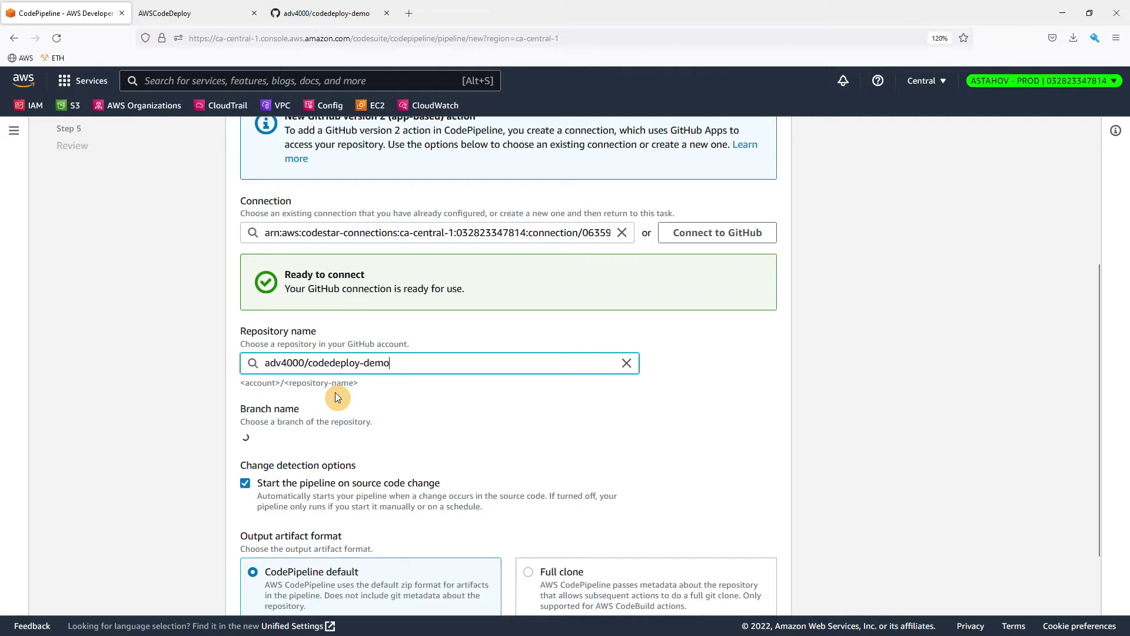
left_click(337, 443)
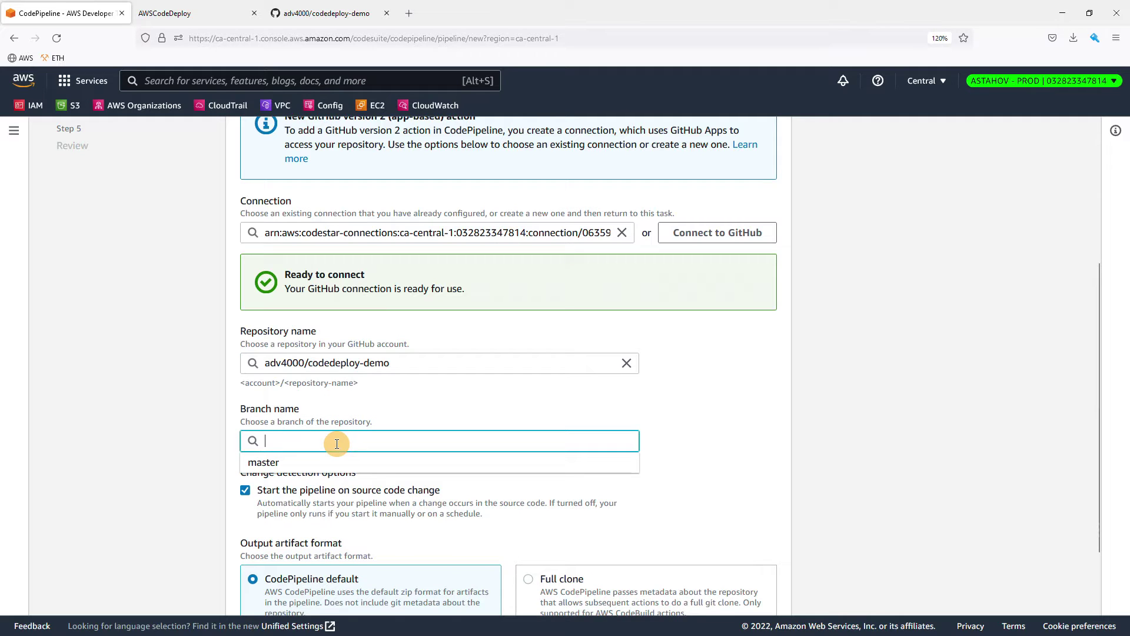
left_click(310, 464)
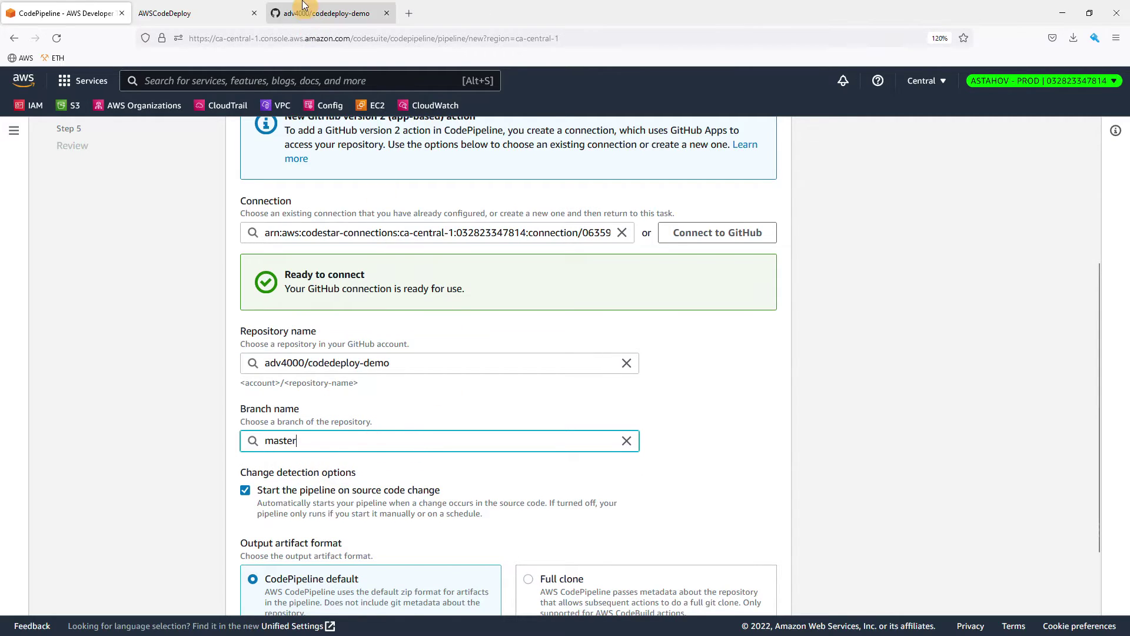
left_click(307, 13)
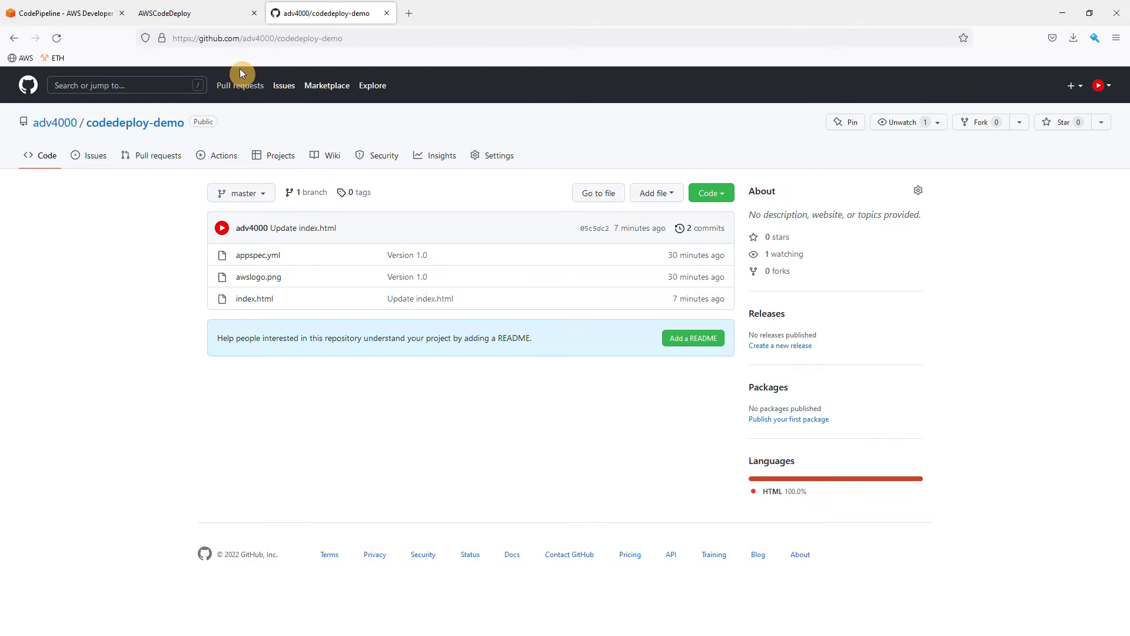
left_click(93, 17)
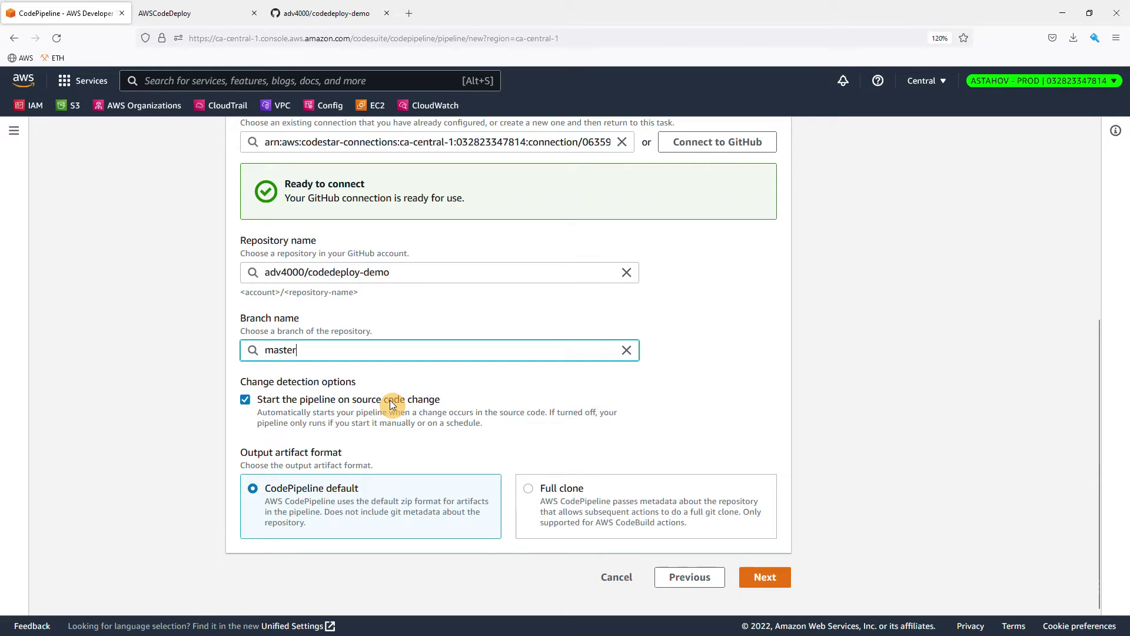
- Keep 'Start the pipeline on source code change' enabled
left_click_drag(413, 425, 439, 415)
left_click(439, 415)
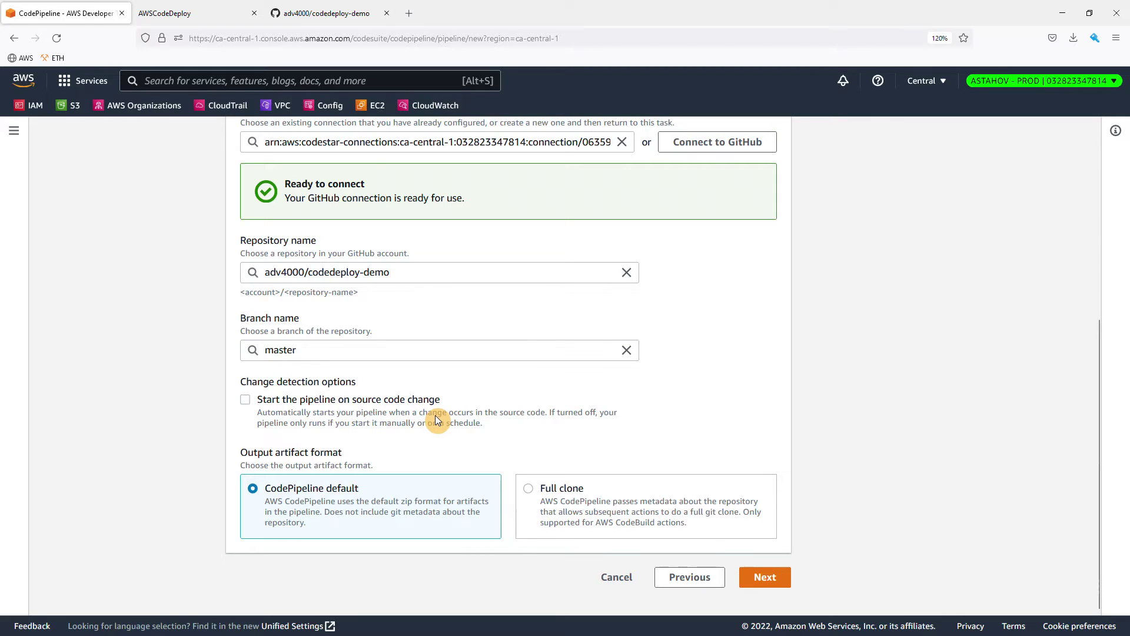
left_click(284, 395)
- Skip the build stage and confirm the skip
left_click(776, 584)
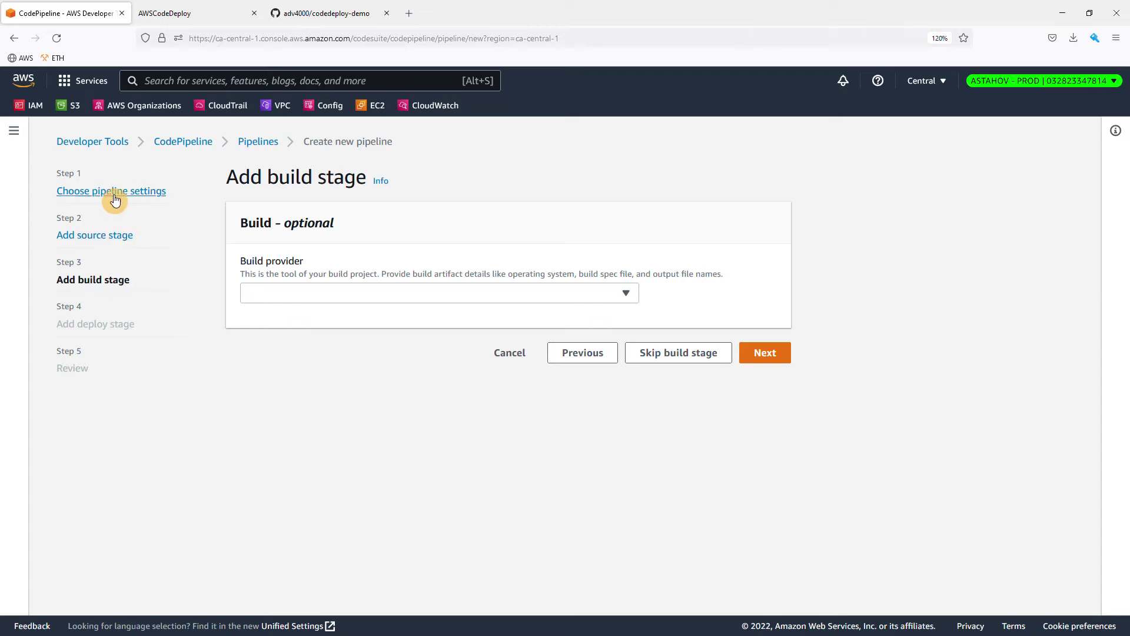
left_click(682, 354)
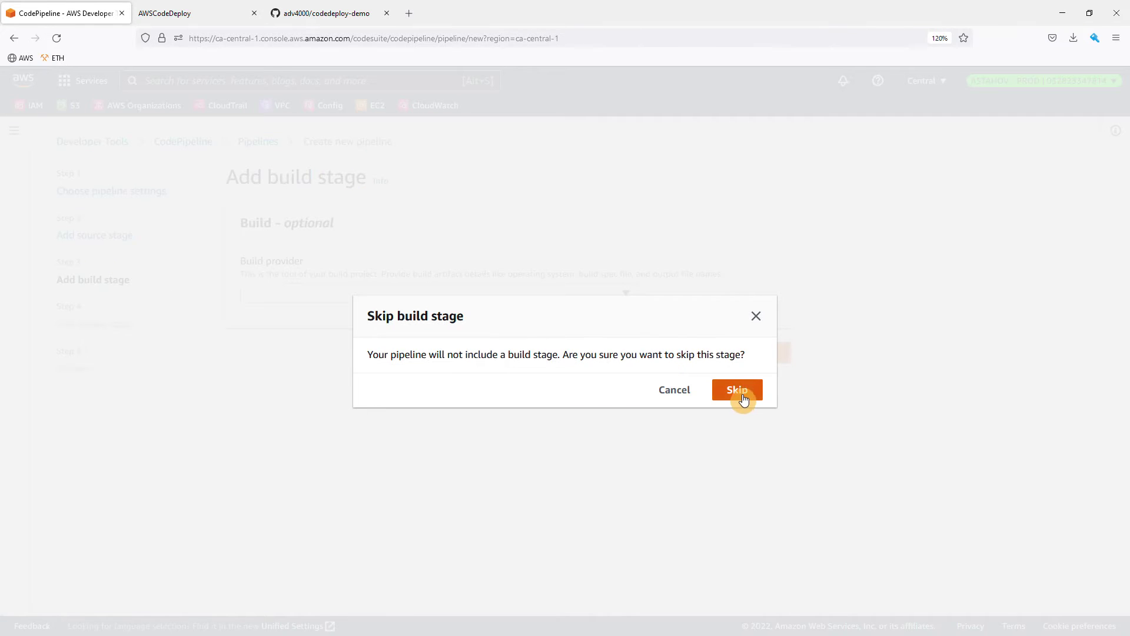
left_click(741, 390)
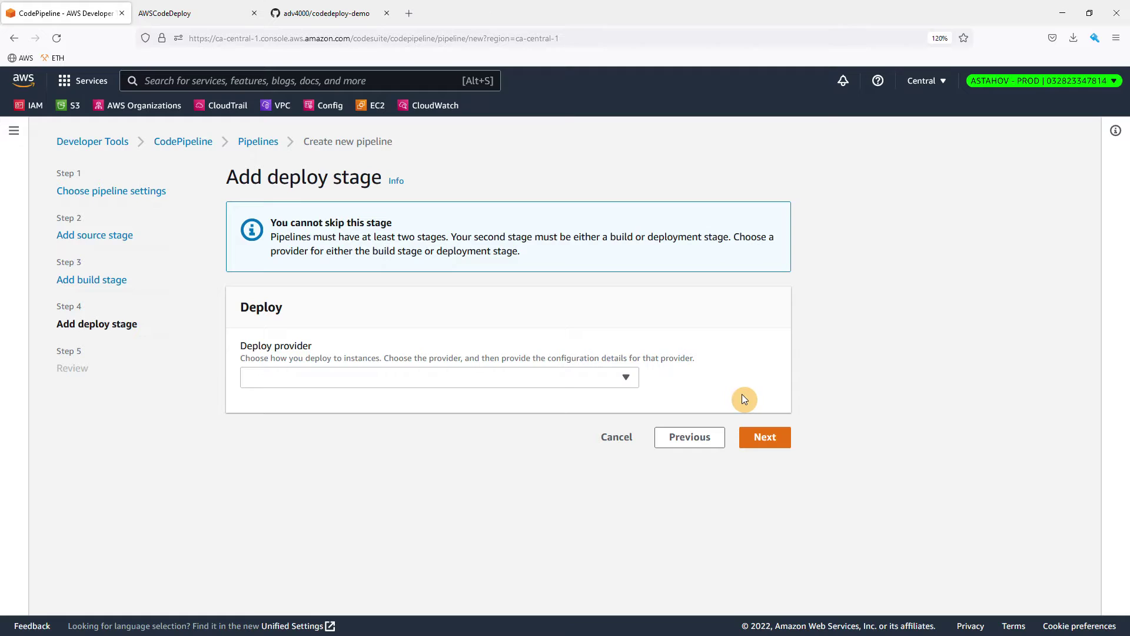
- Set the deploy stage to AWS CodeDeploy with MyWebSite-HTML and MyWebDepoymenrtGroup
left_click(321, 384)
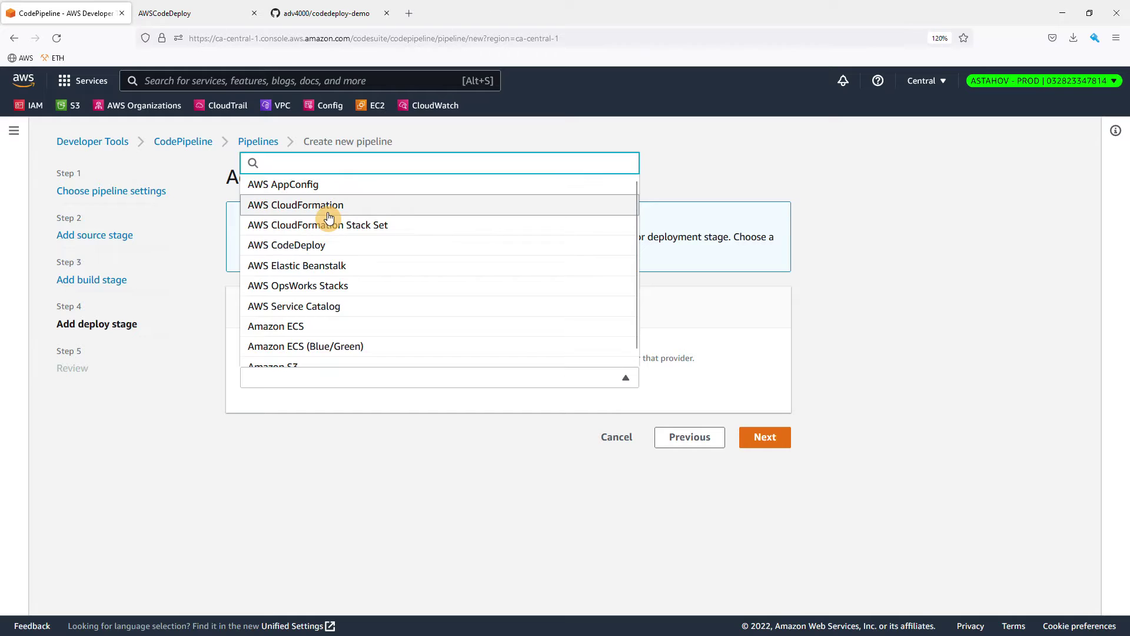
scroll(328, 220, "down", 1)
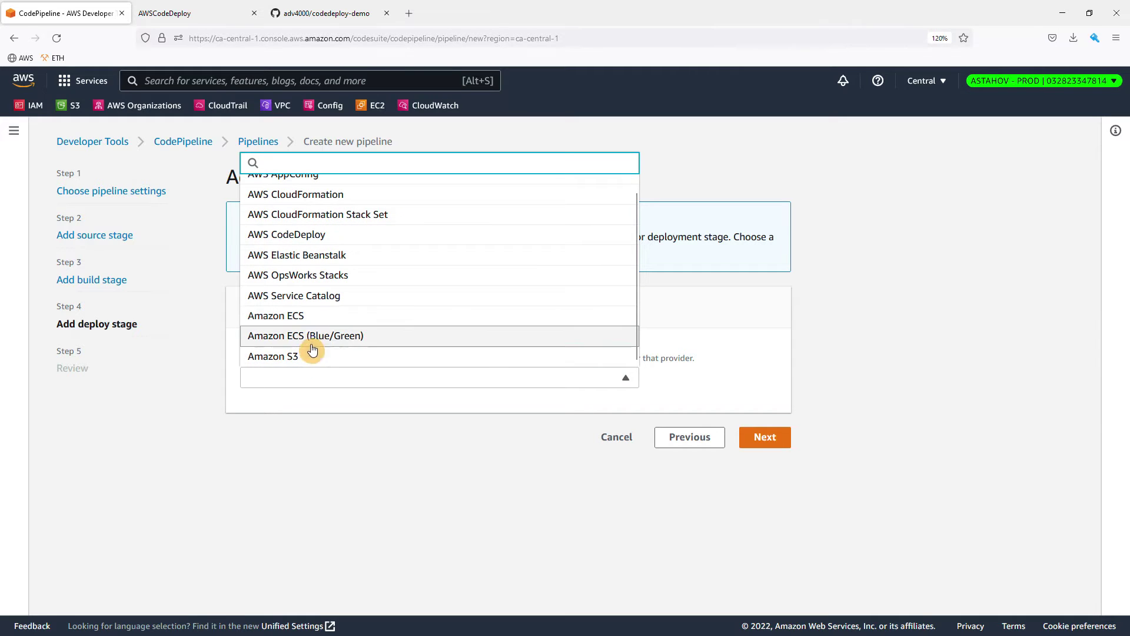
left_click(313, 238)
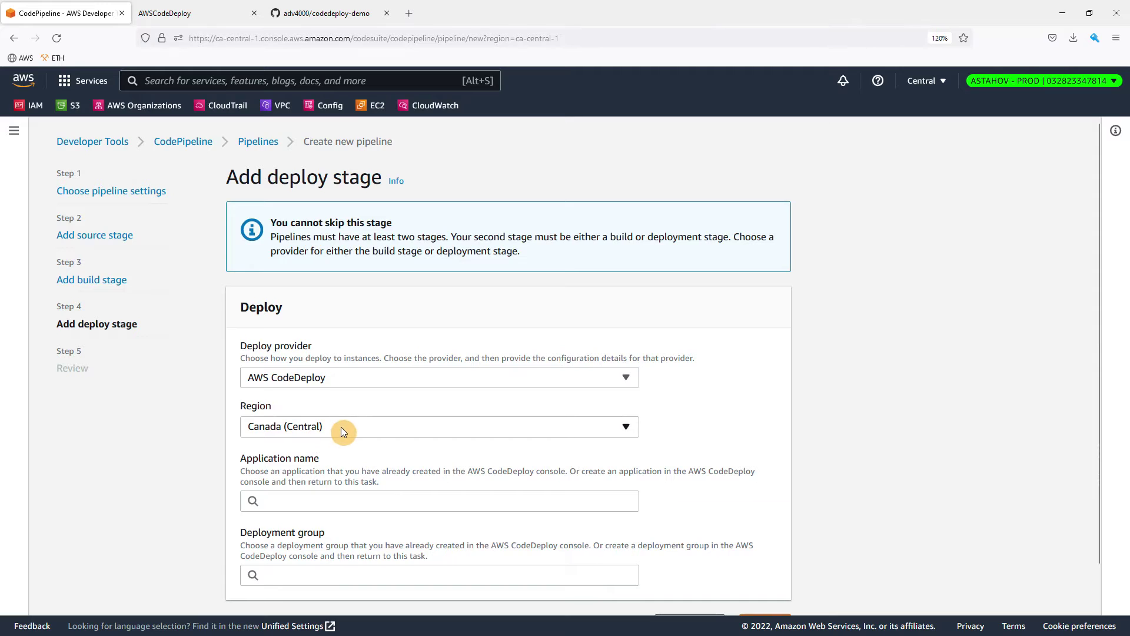
scroll(341, 426, "down", 1)
left_click(328, 454)
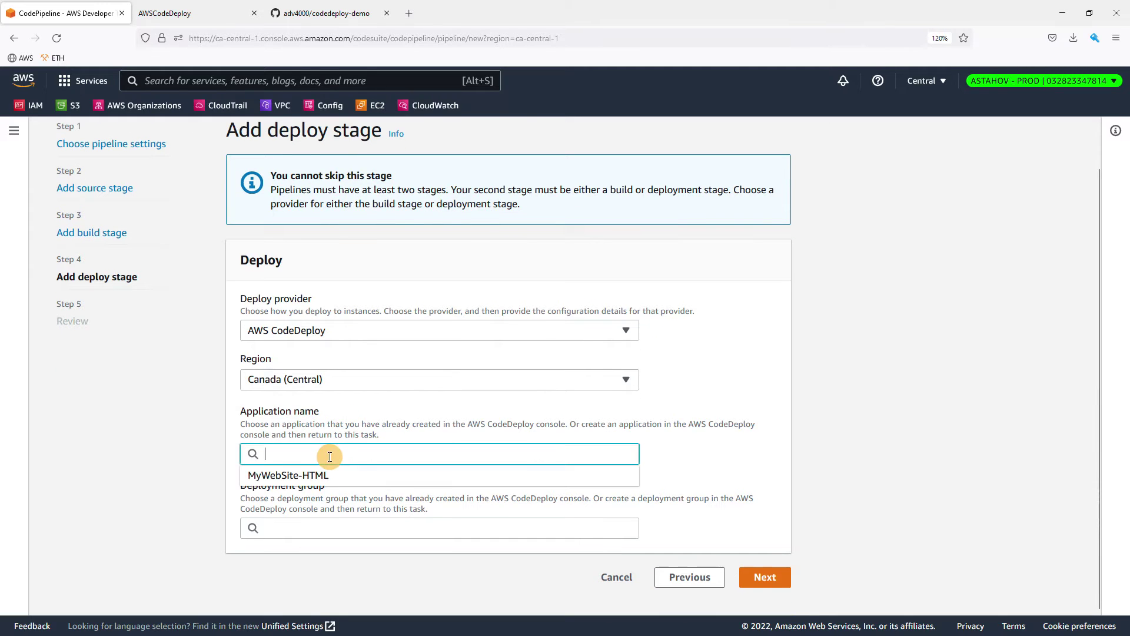
left_click(306, 479)
left_click(291, 528)
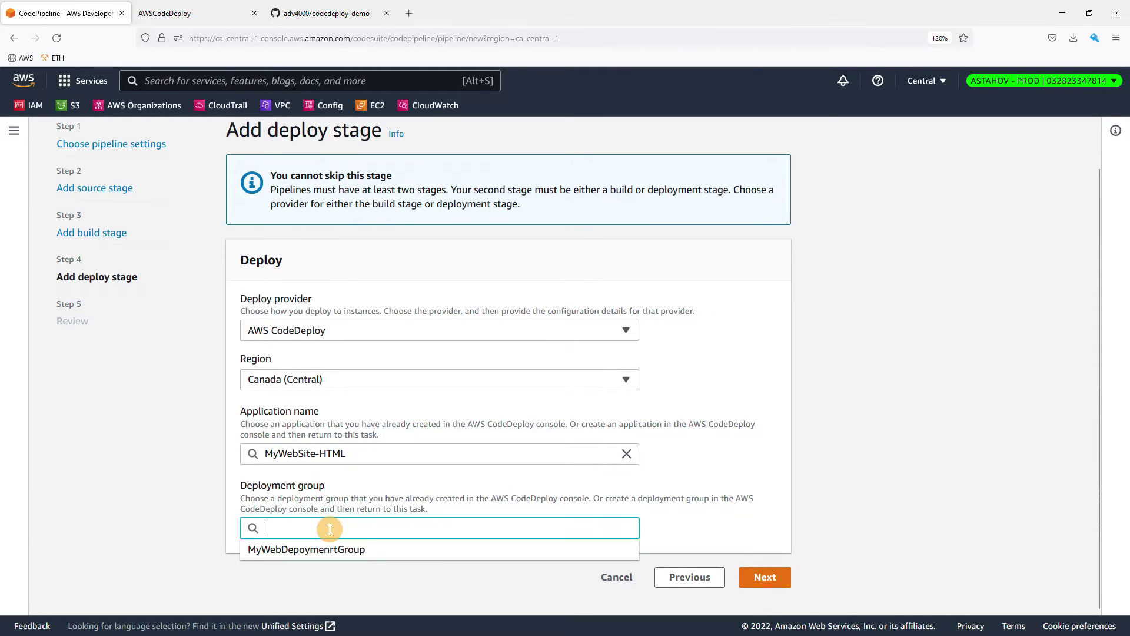
left_click(330, 551)
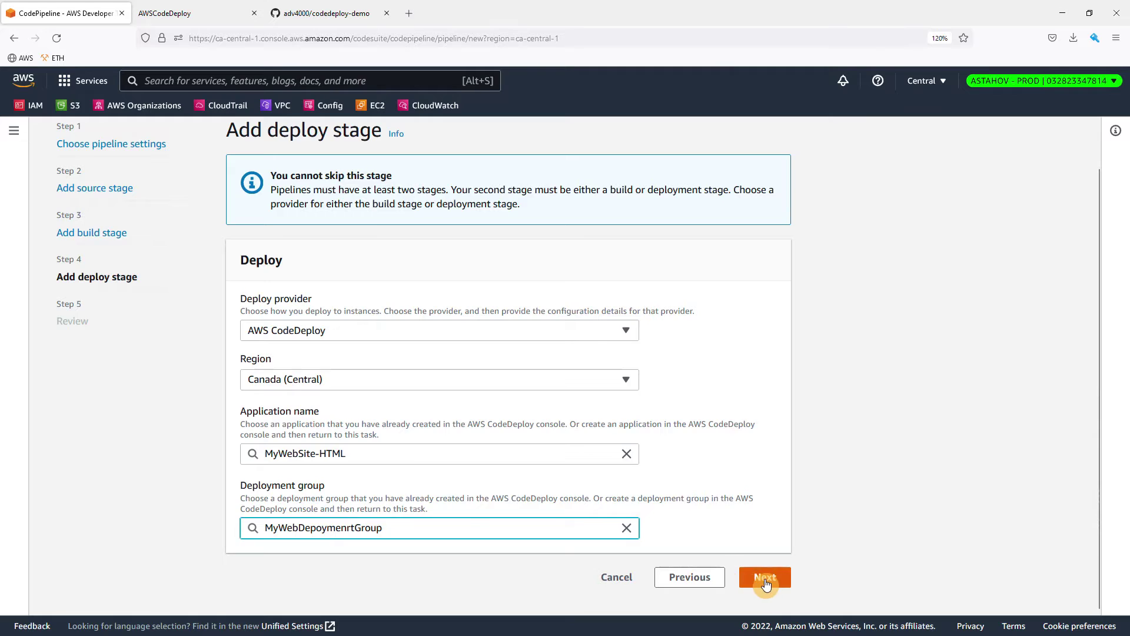
- Review the pipeline settings and create the pipeline
left_click(765, 578)
scroll(632, 326, "down", 6)
scroll(632, 326, "down", 3)
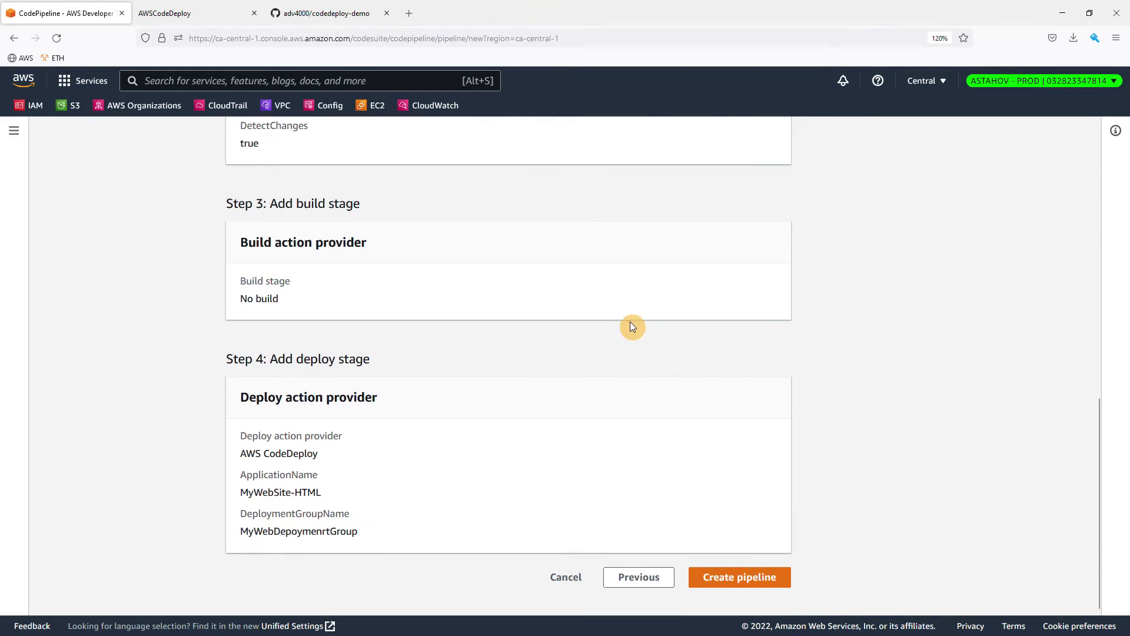
left_click(758, 580)
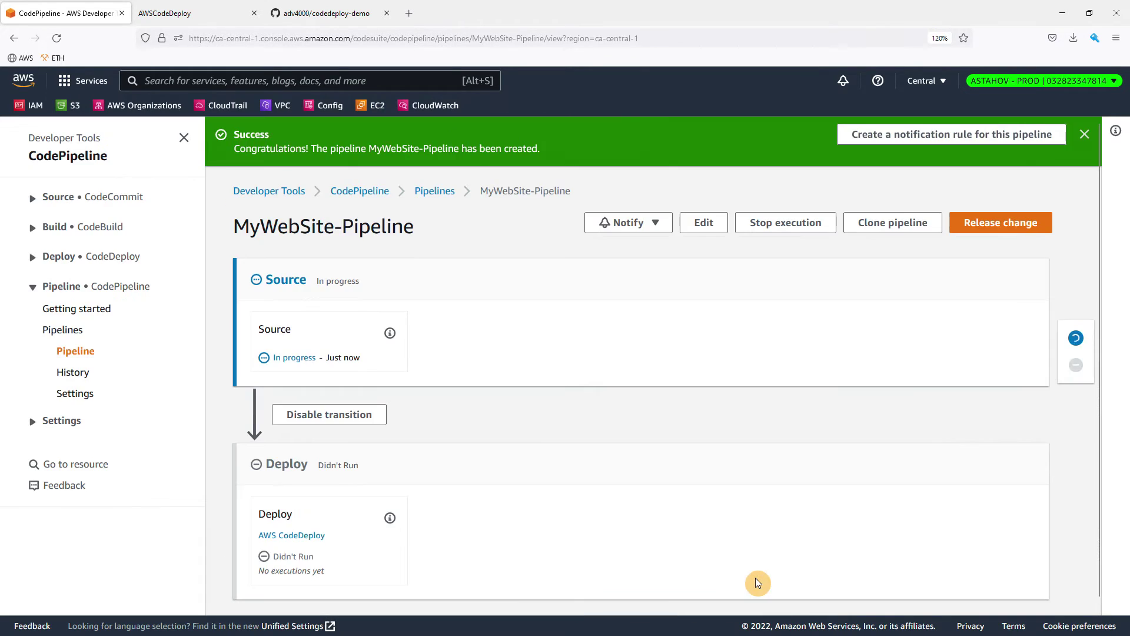
- Dismiss the success banner and watch the Source stage succeed while Deploy runs
left_click(1085, 134)
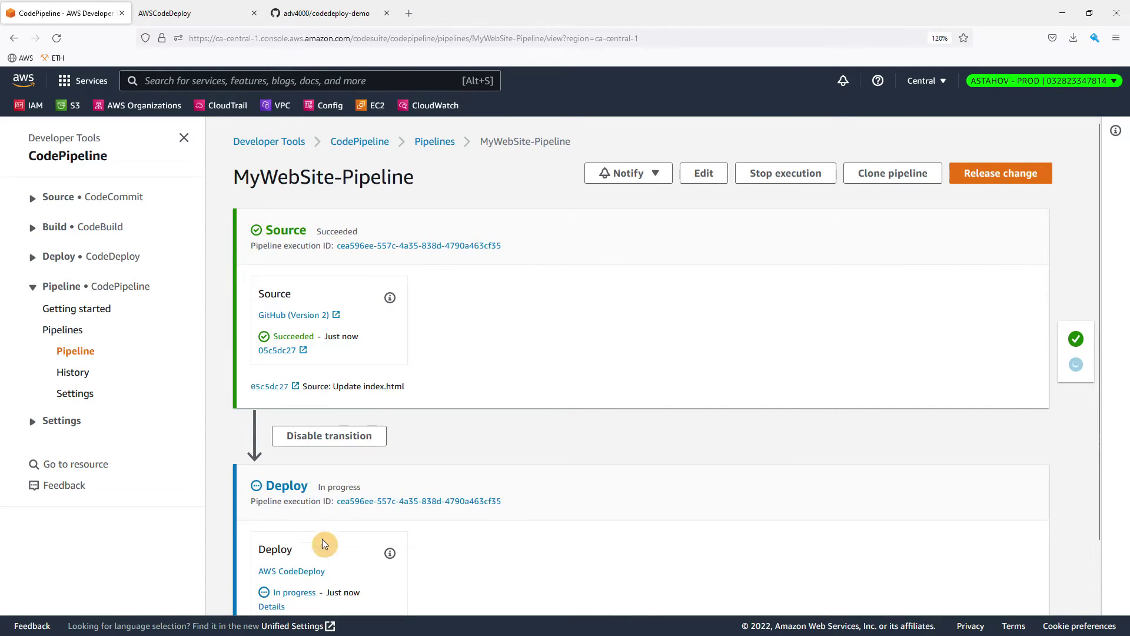
left_click(33, 257)
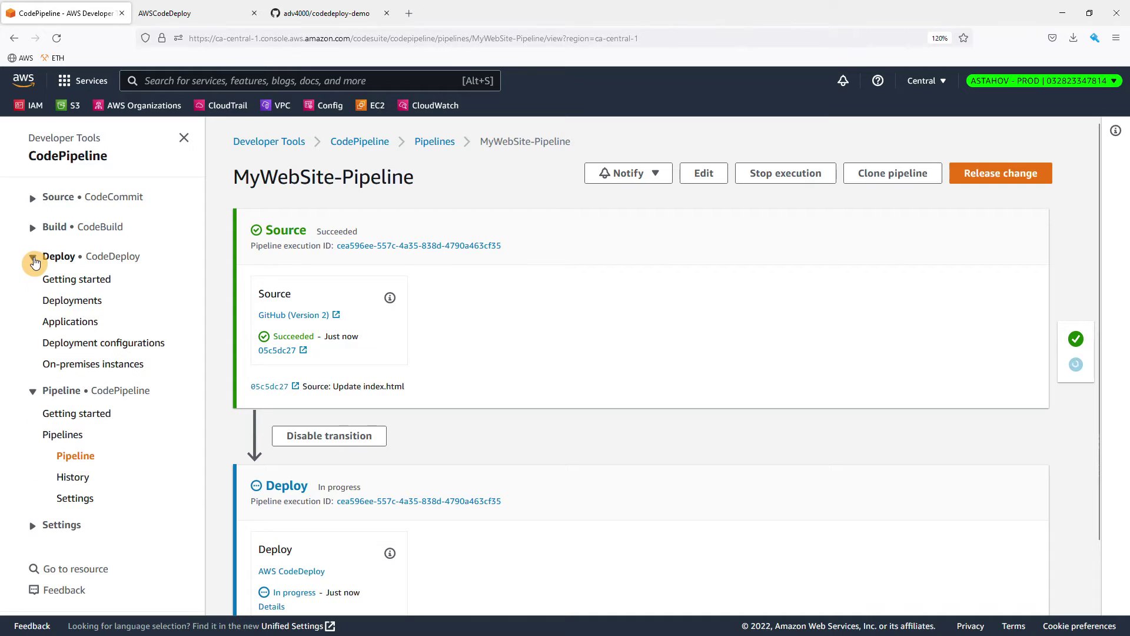
- Check the CodeDeploy deployments in a new tab, then return to the pipeline's progress
right_click(80, 303)
left_click(109, 312)
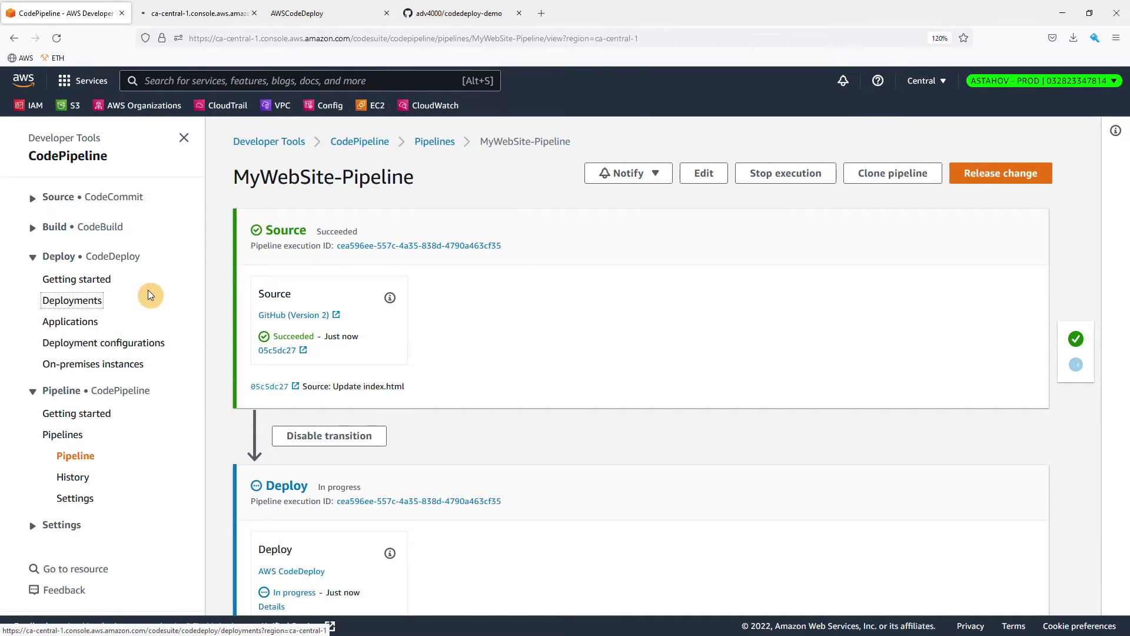
left_click(218, 24)
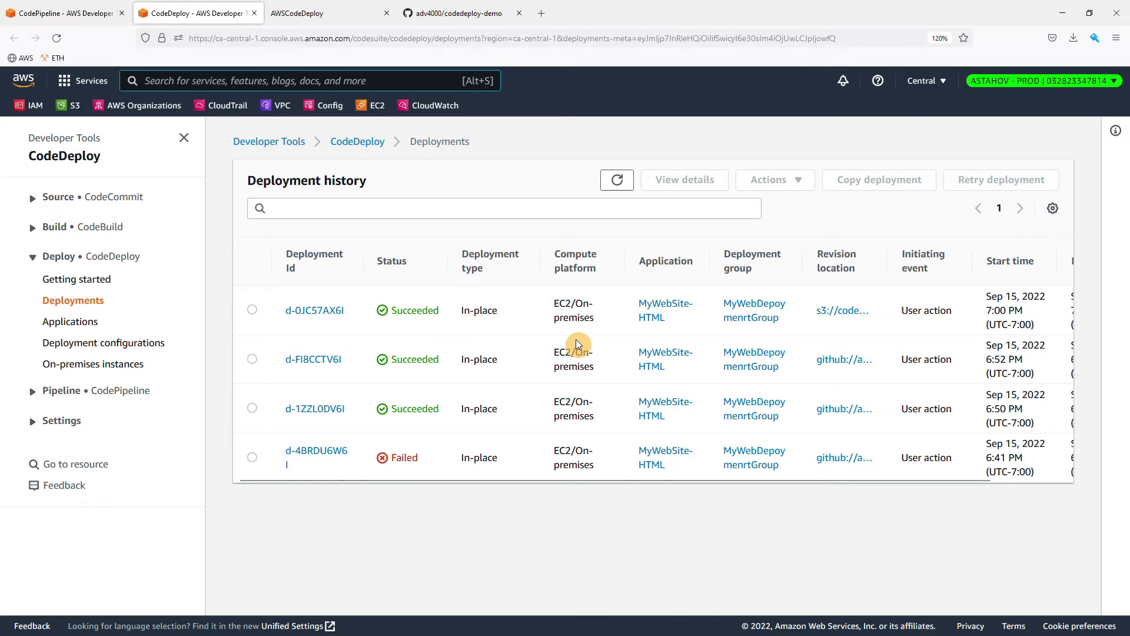
left_click(90, 14)
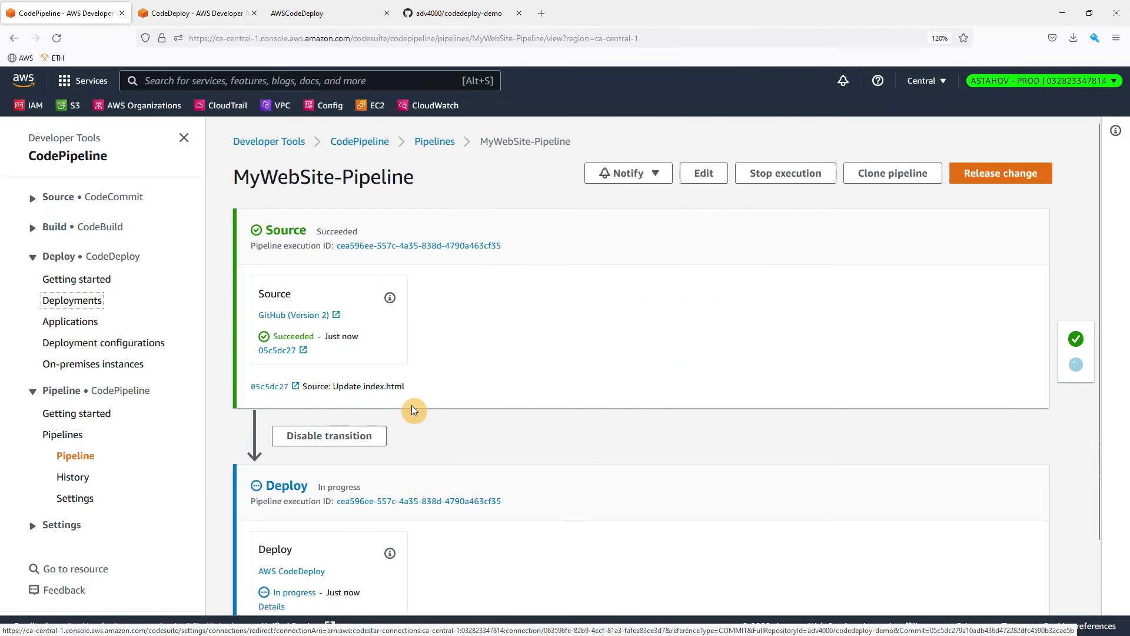
scroll(511, 411, "down", 2)
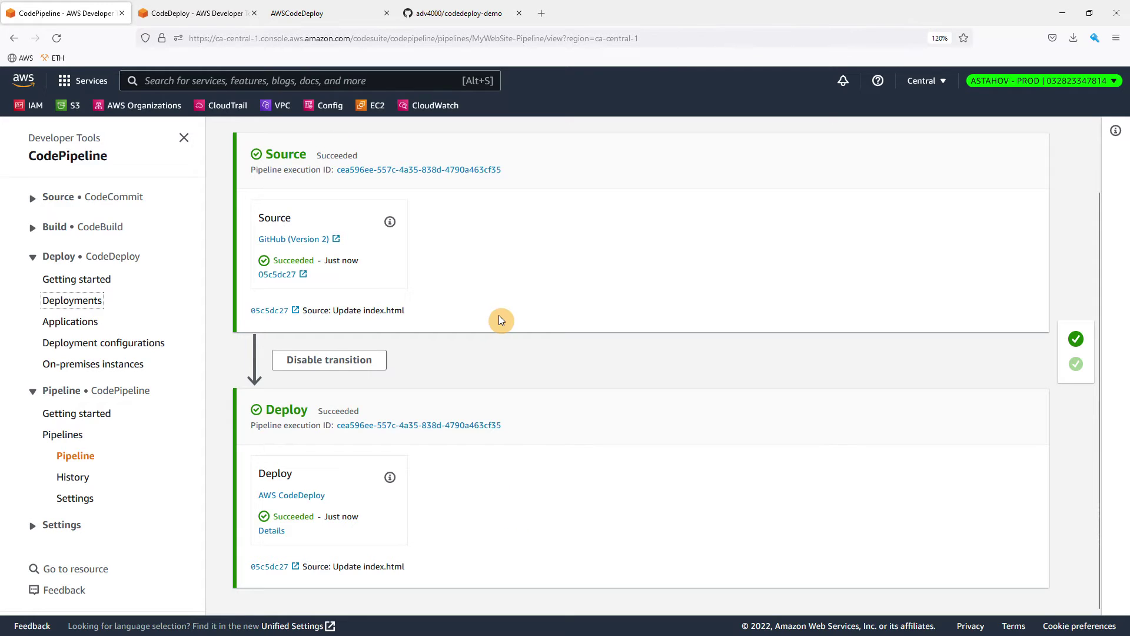
scroll(499, 315, "up", 2)
- View MyWebSite-Pipeline's history showing one succeeded run and confirm the live page reads Version 2.0
left_click(434, 143)
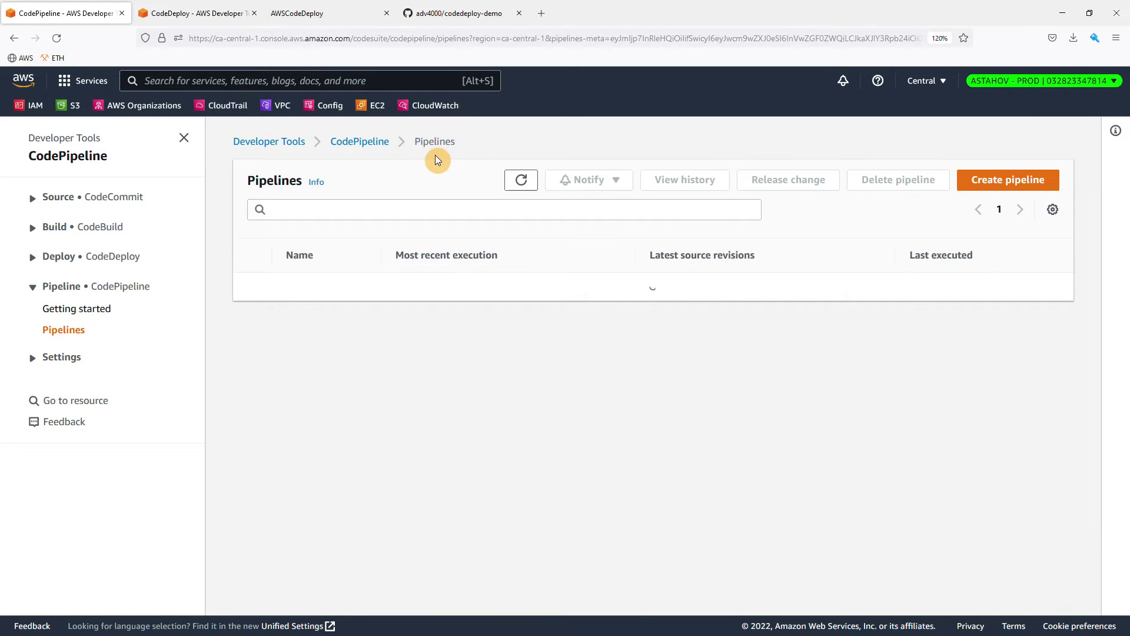
left_click(310, 293)
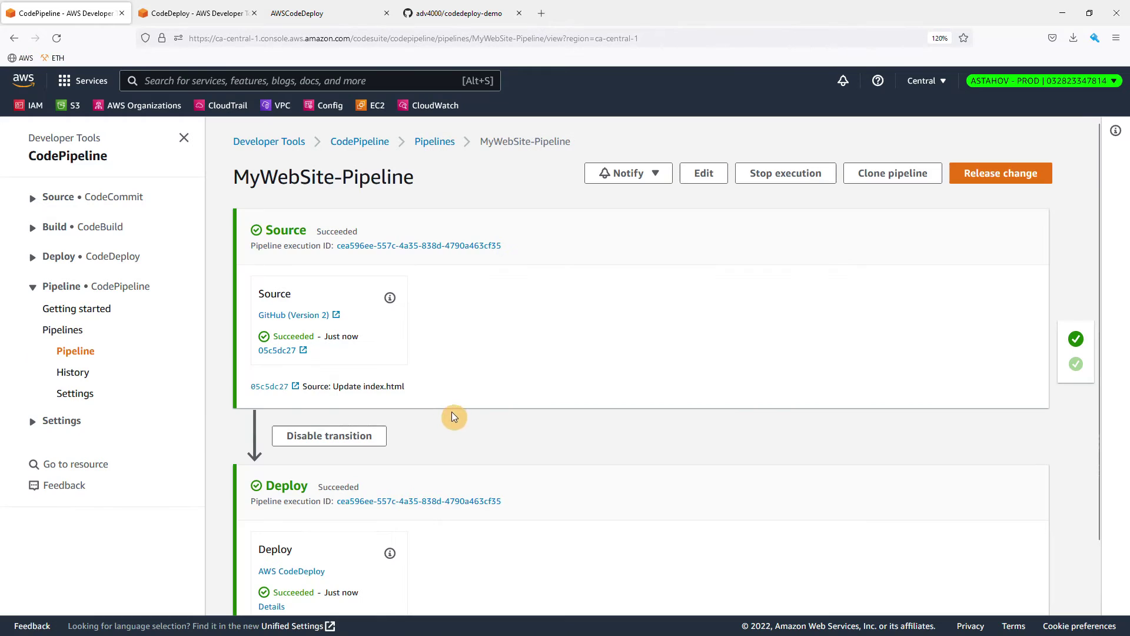
left_click(76, 377)
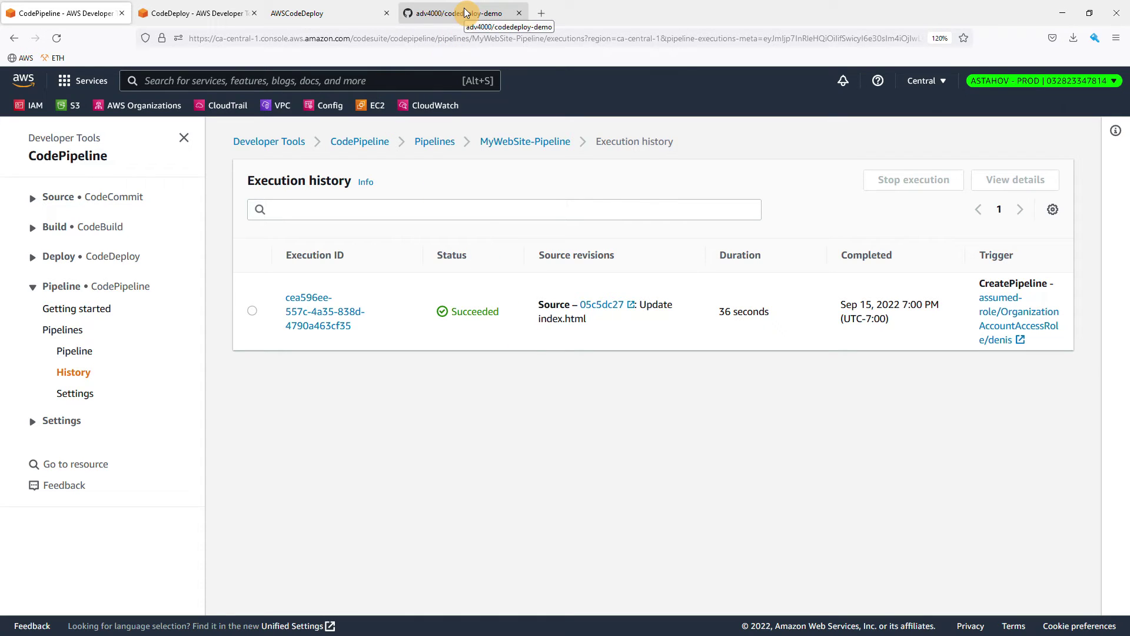
left_click(359, 13)
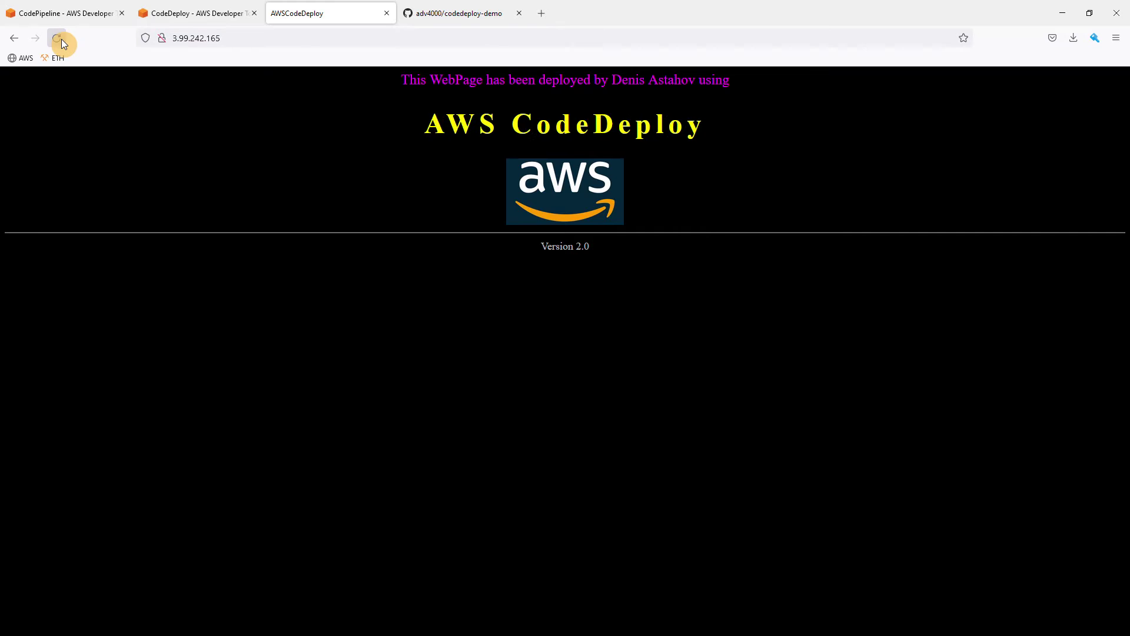
left_click(447, 14)
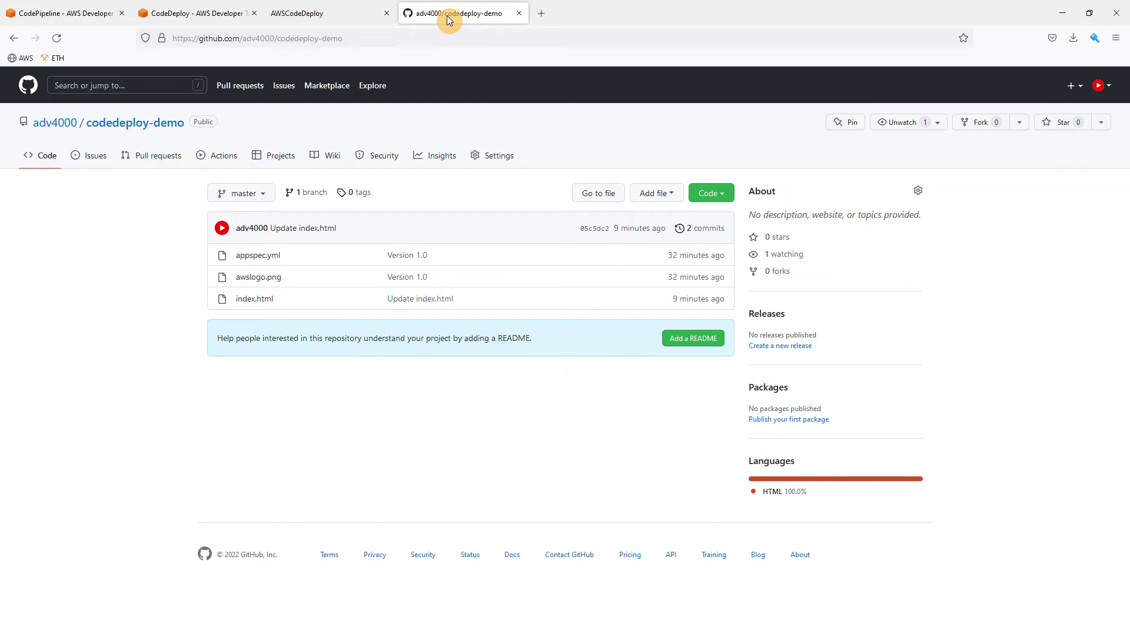
- Edit index.html to read Version 3.0 with a silver heading colour
left_click(260, 301)
left_click(873, 297)
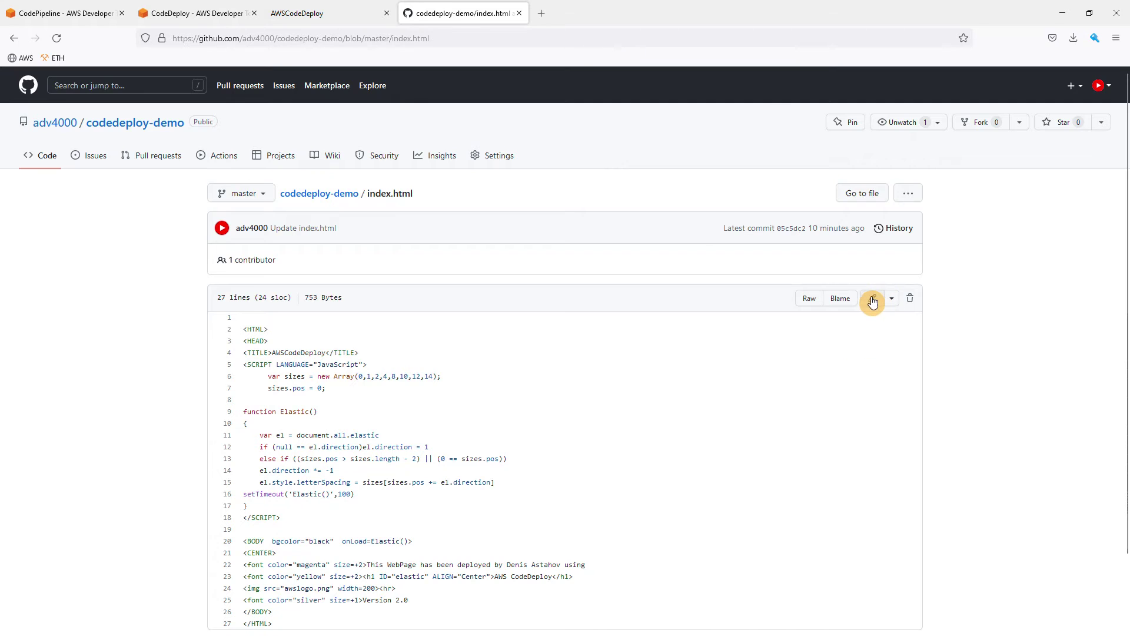
left_click(408, 507)
key("BackSpace")
type("3")
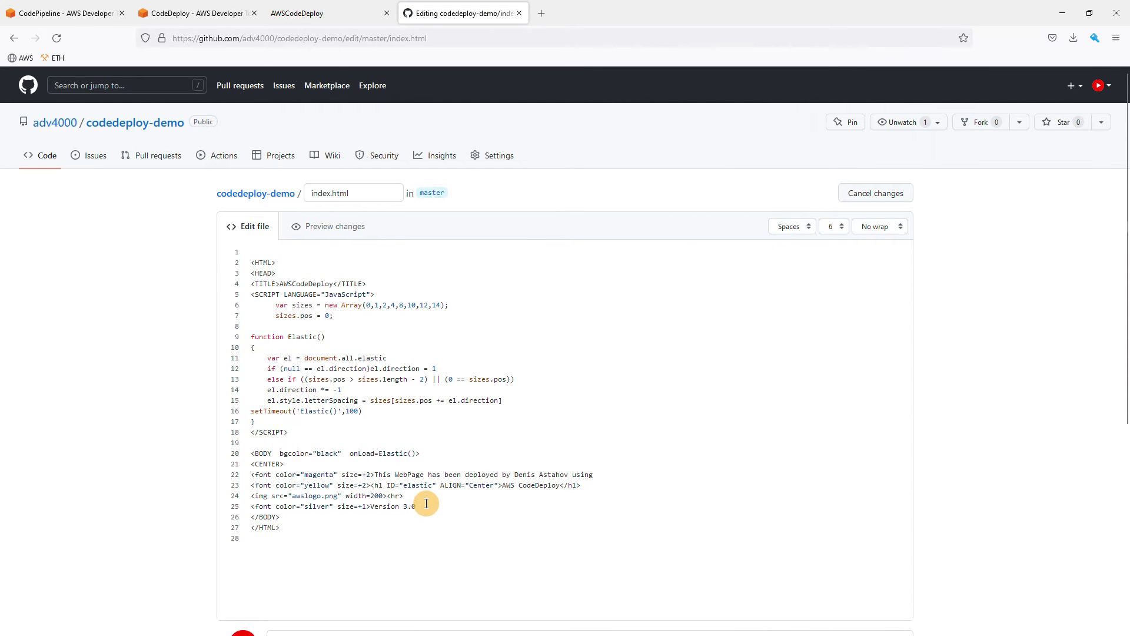
double_click(318, 486)
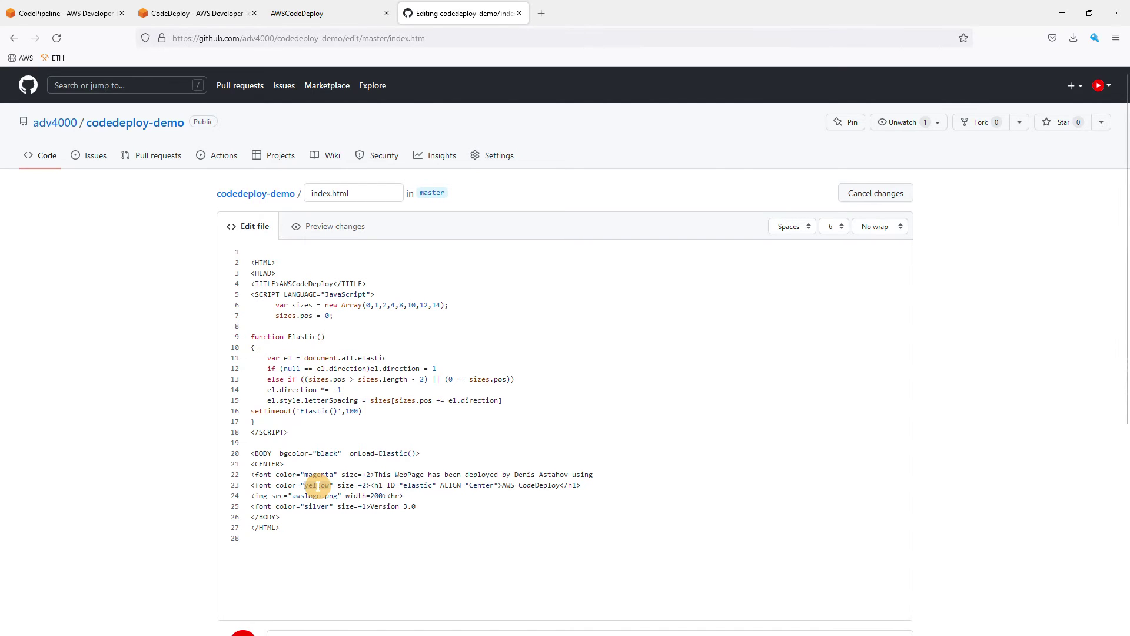
type("gold")
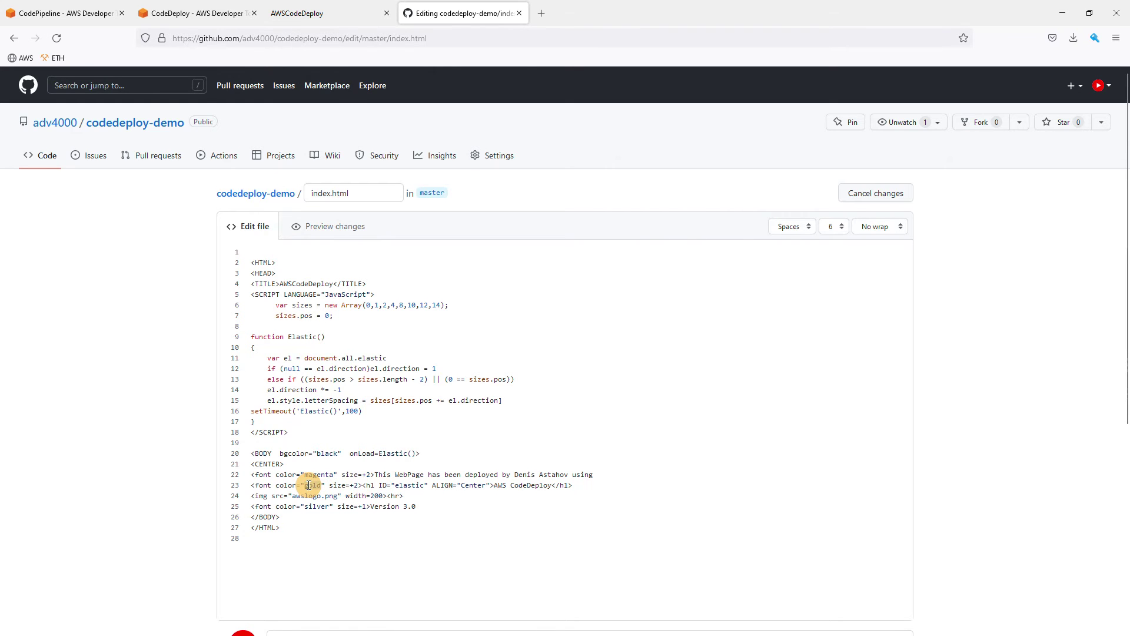
double_click(312, 485)
type("silver")
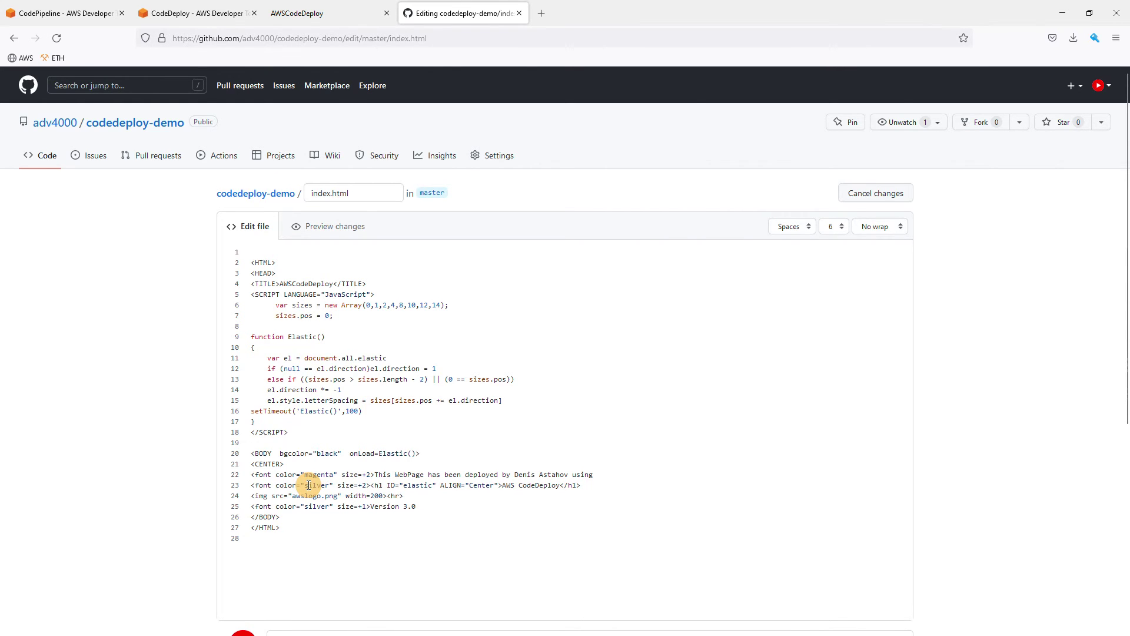
scroll(309, 485, "down", 4)
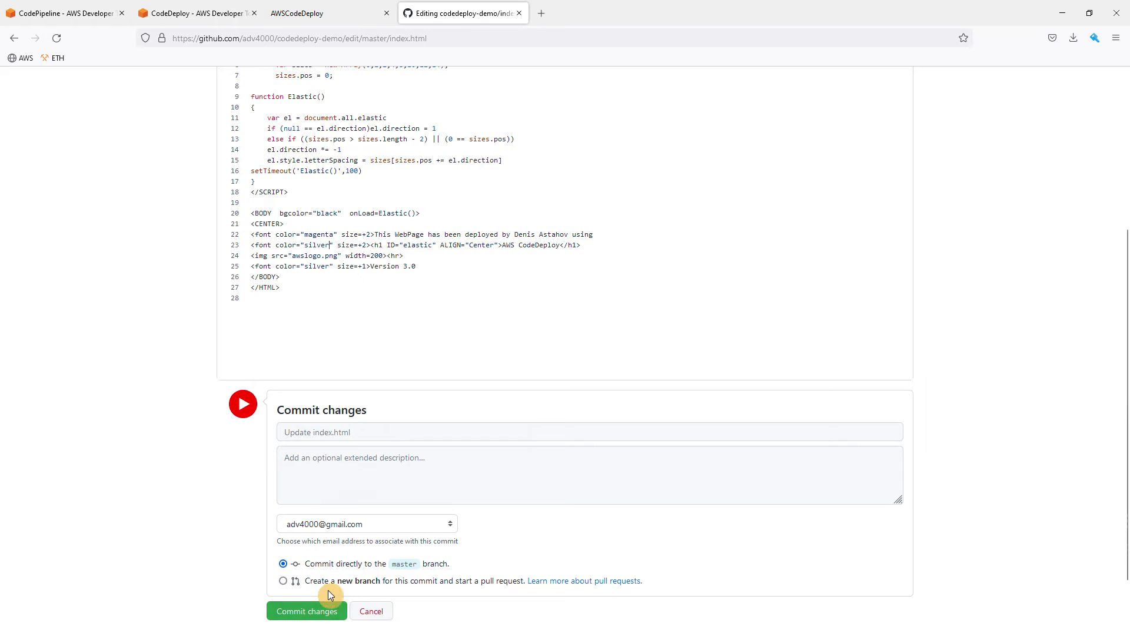
- Commit the change to master with the message 'Update to v3'
left_click(335, 432)
type("Update to v3")
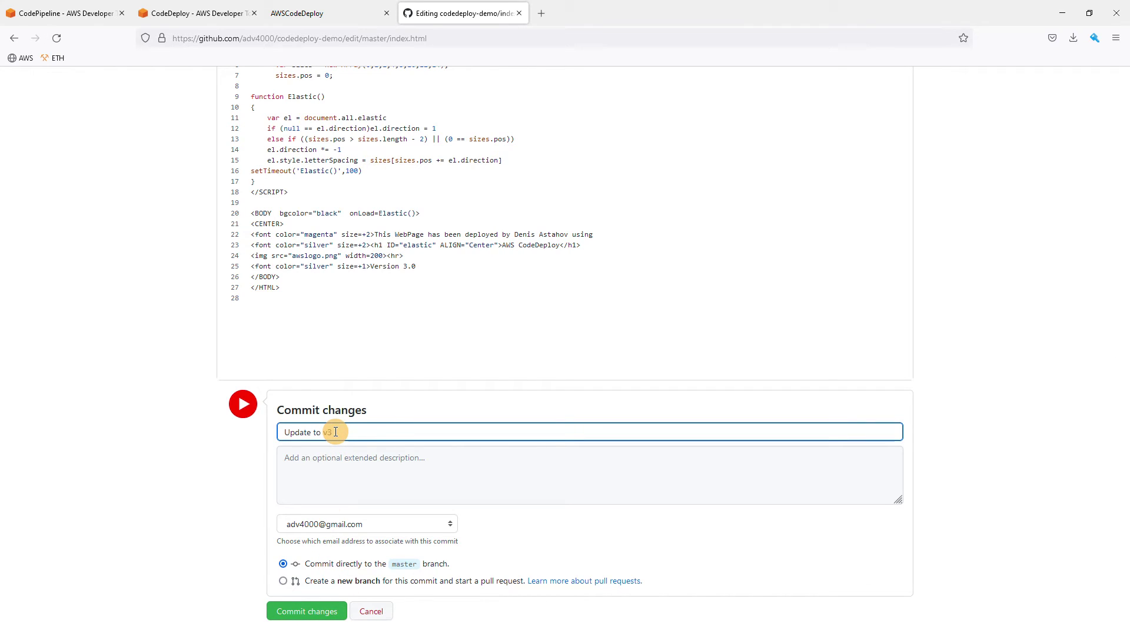
left_click(325, 612)
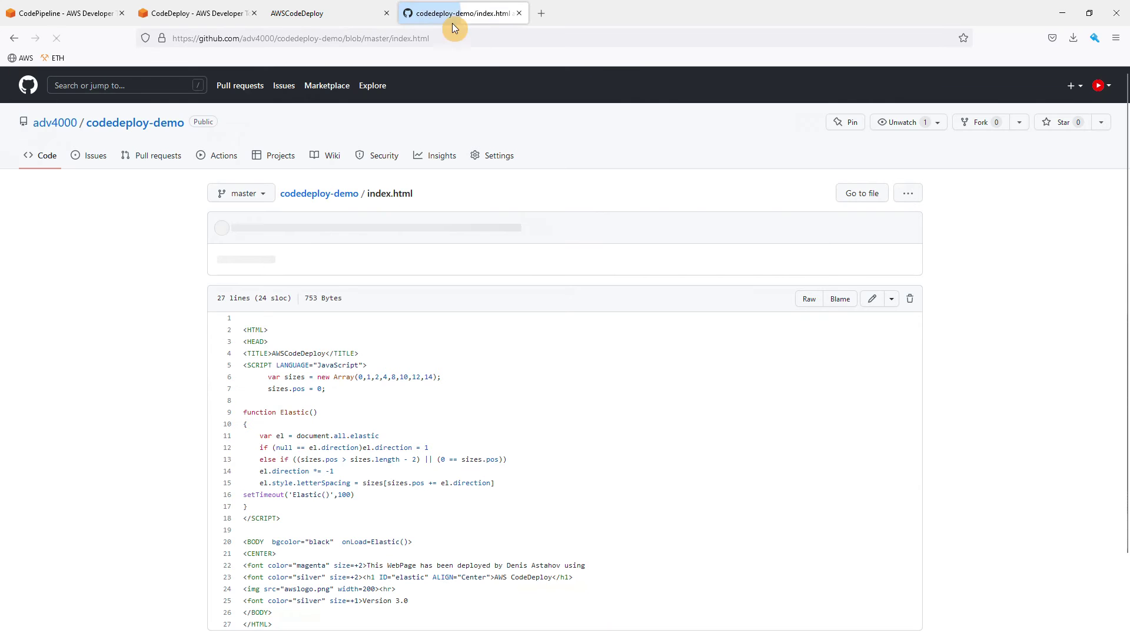
left_click(83, 13)
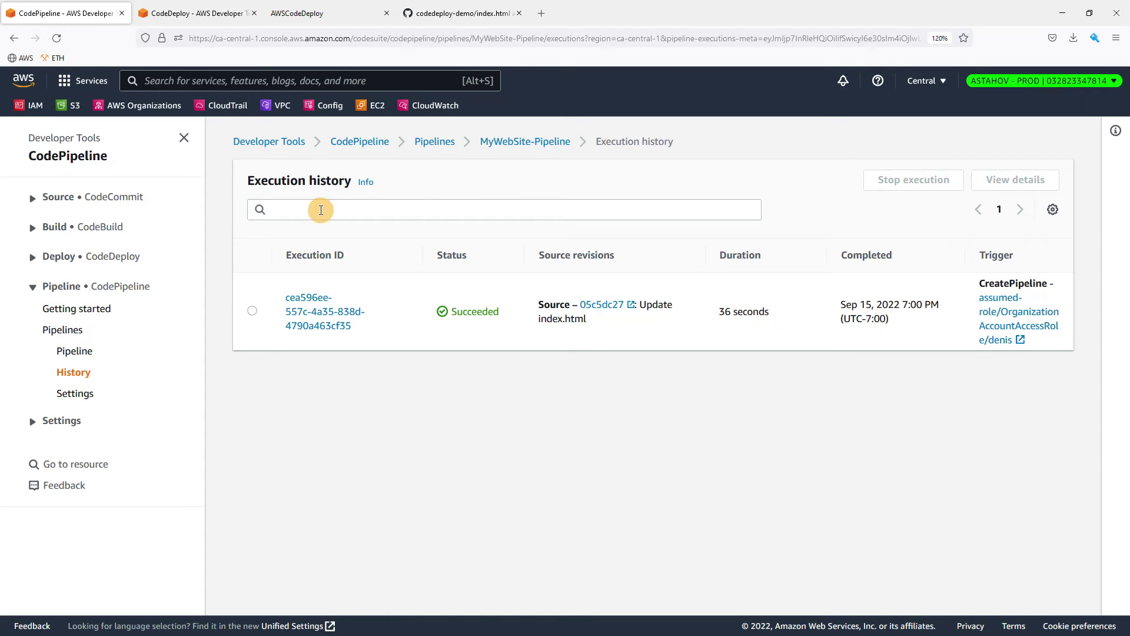
- Check the pipeline stages, then find the new 'Update to v3' run in the execution history
left_click(79, 355)
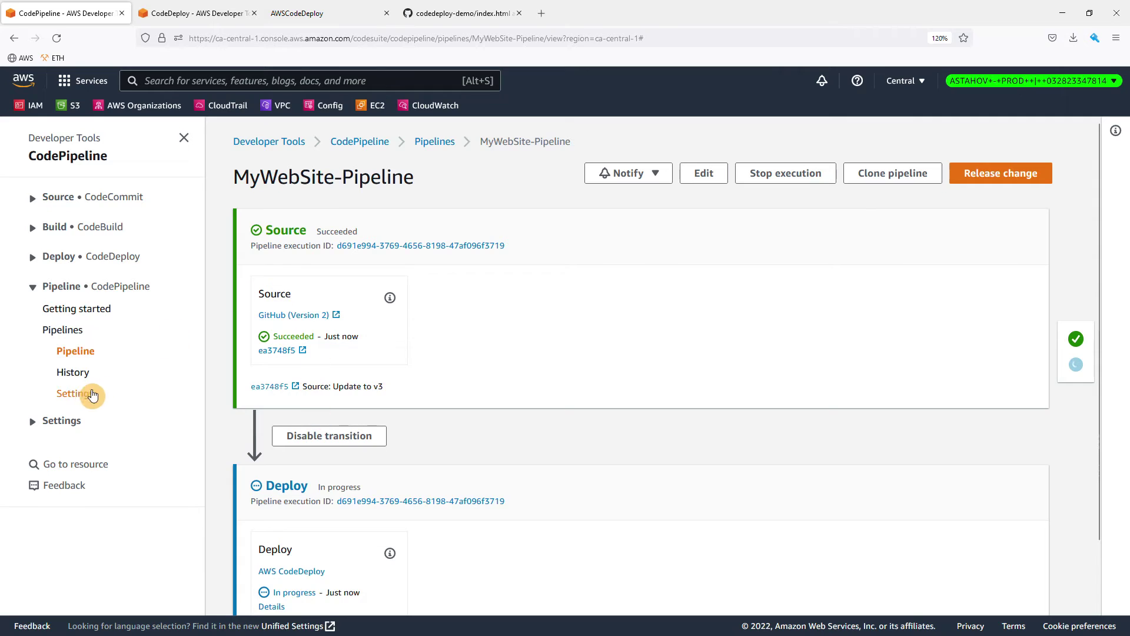
left_click(75, 373)
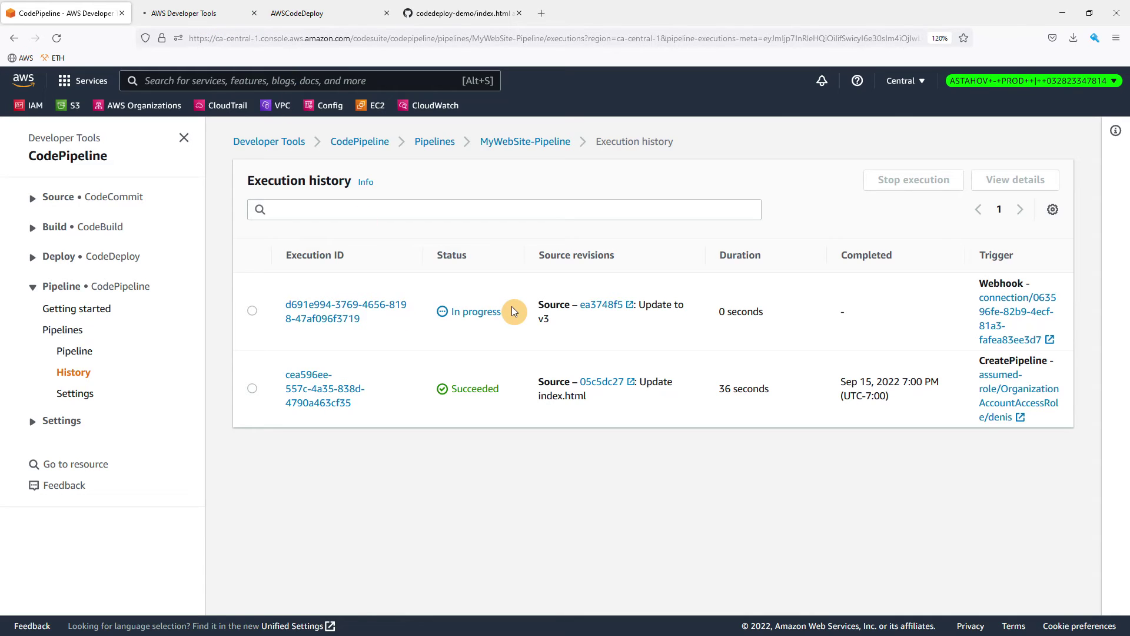
left_click_drag(642, 304, 677, 320)
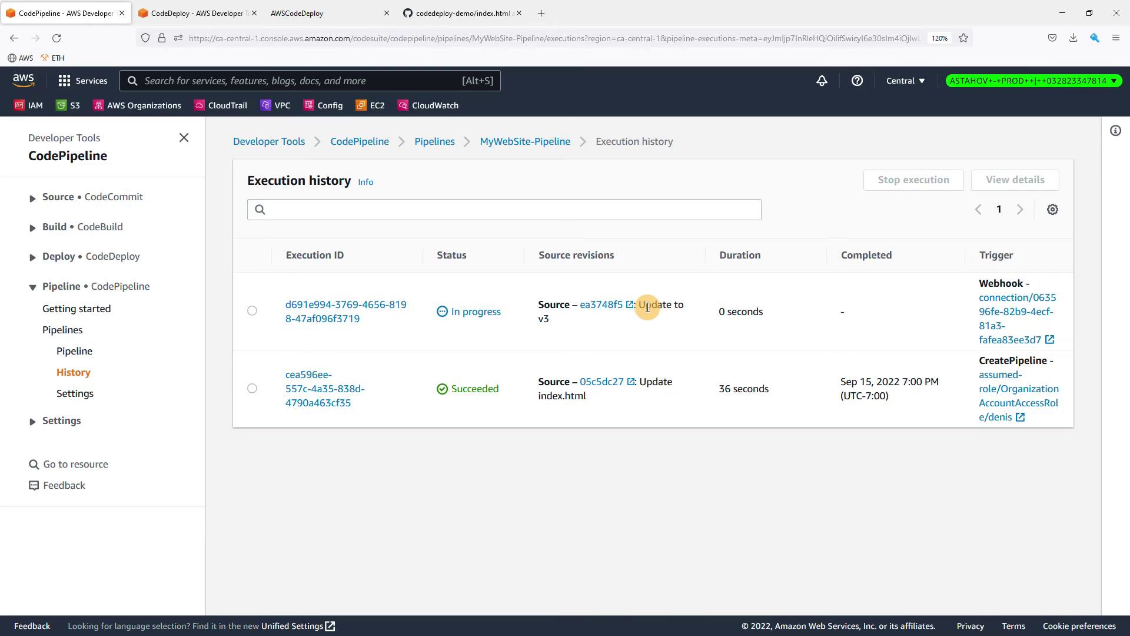
left_click(659, 323)
- Follow execution d691e994 until Source succeeds and the Deploy action finishes in 31 seconds
left_click(311, 310)
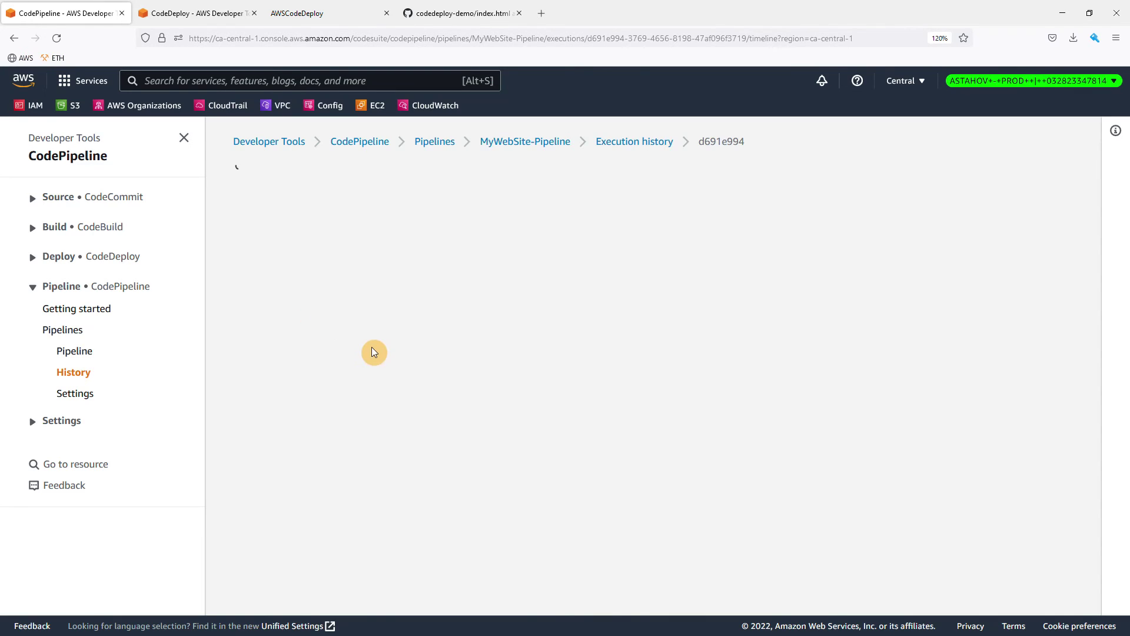
scroll(447, 459, "down", 1)
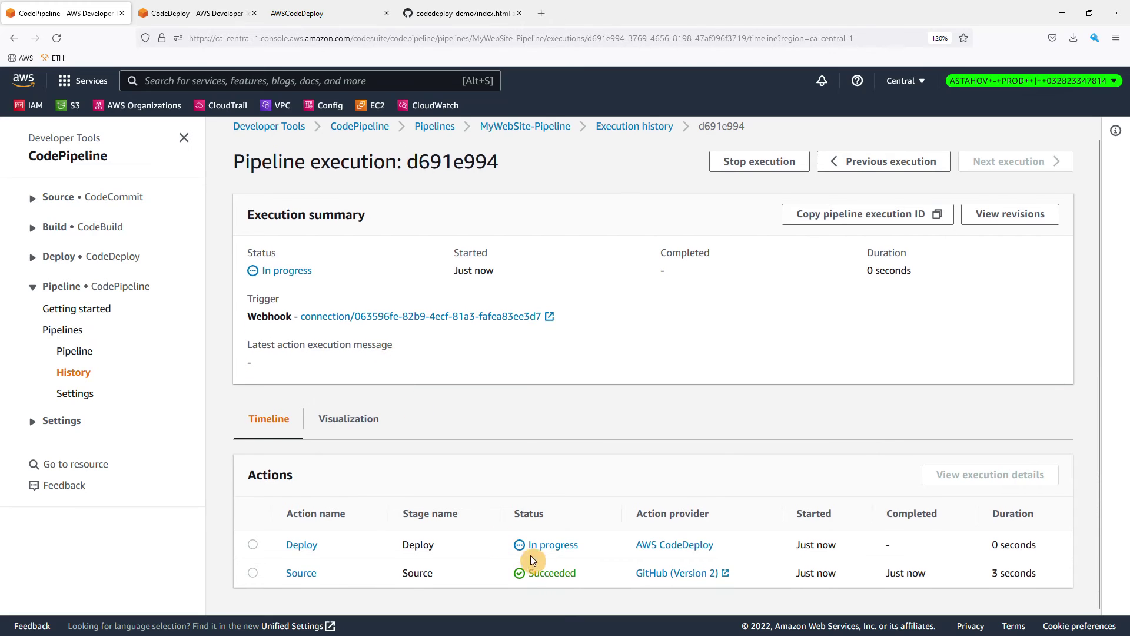
left_click_drag(580, 574, 518, 574)
left_click_drag(588, 545, 520, 547)
left_click(486, 544)
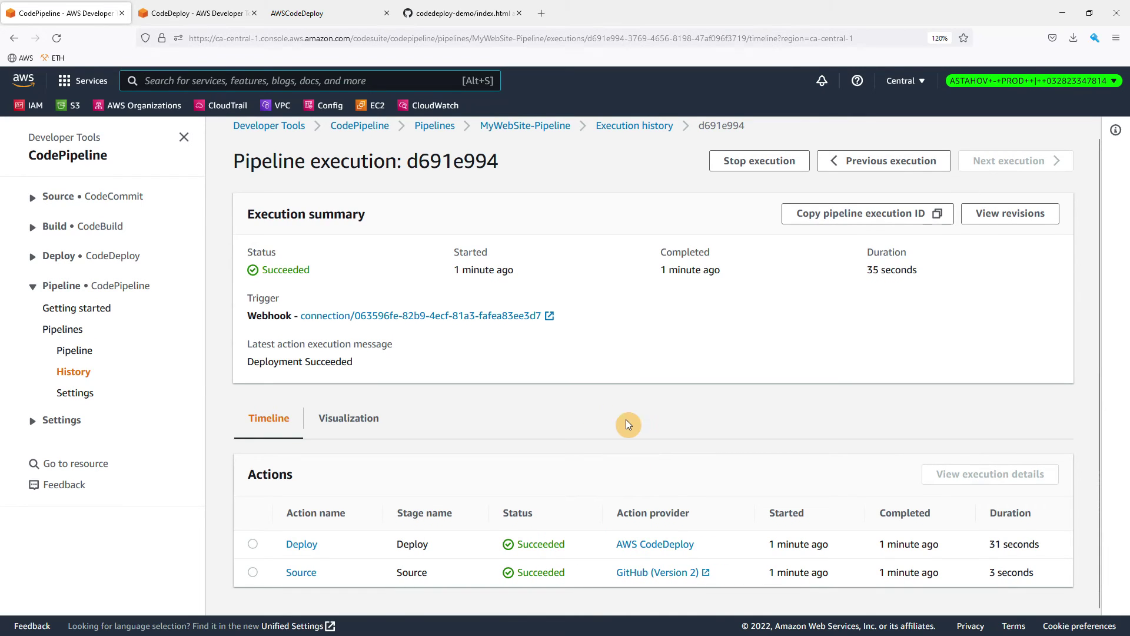
left_click_drag(990, 544, 1034, 547)
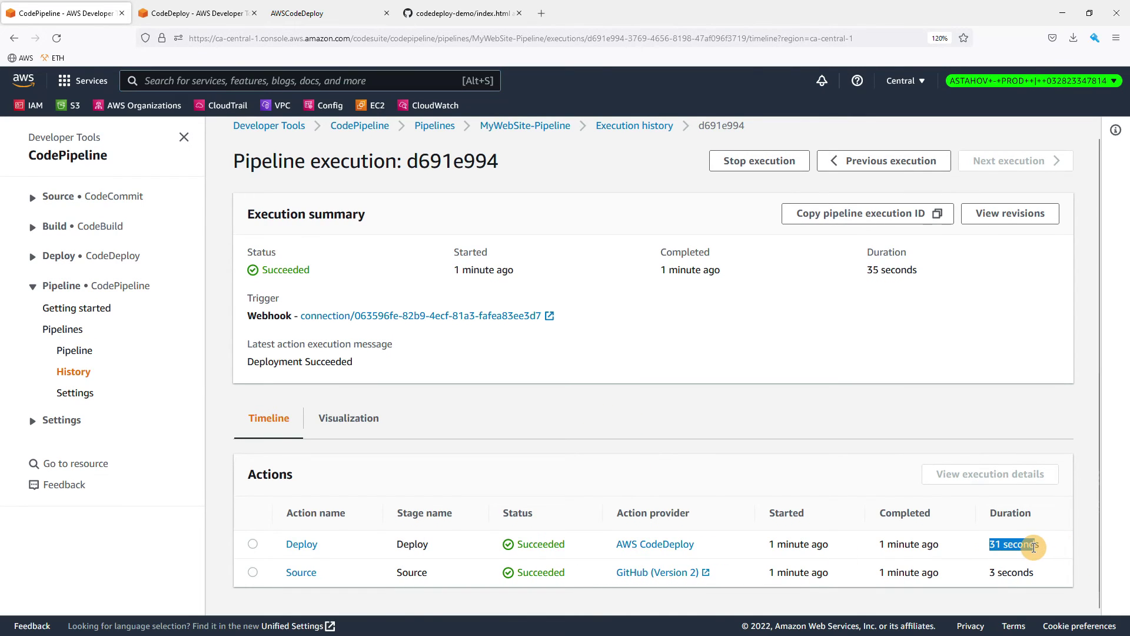
- Reload the live webpage to confirm Version 3.0, then view the MyWebSite-HTML CodeDeploy application
left_click(325, 17)
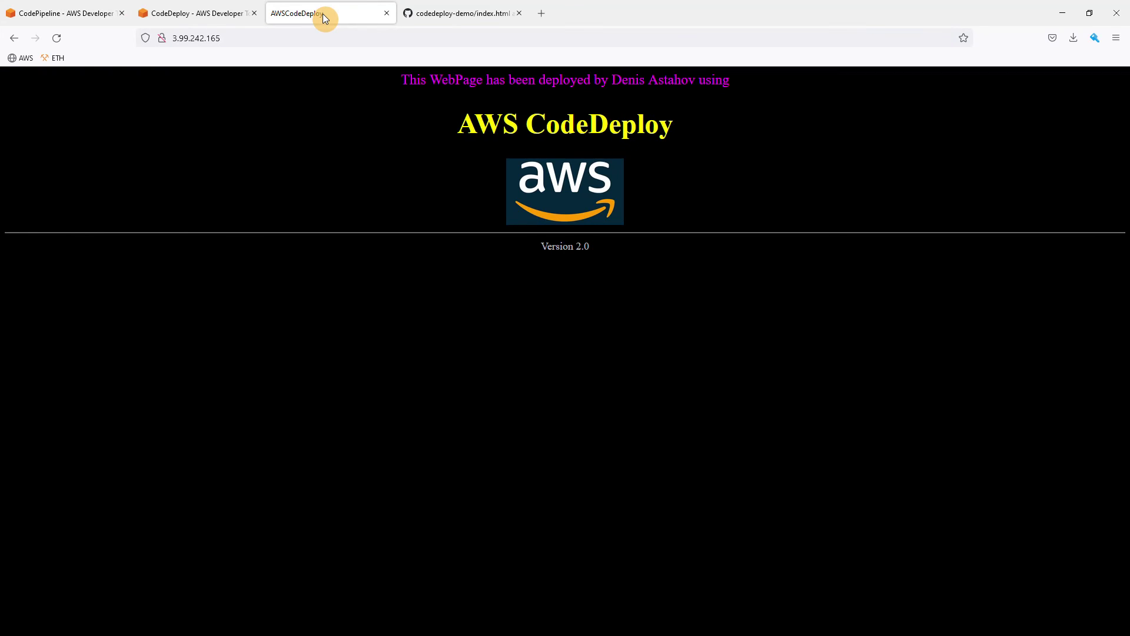
left_click(58, 38)
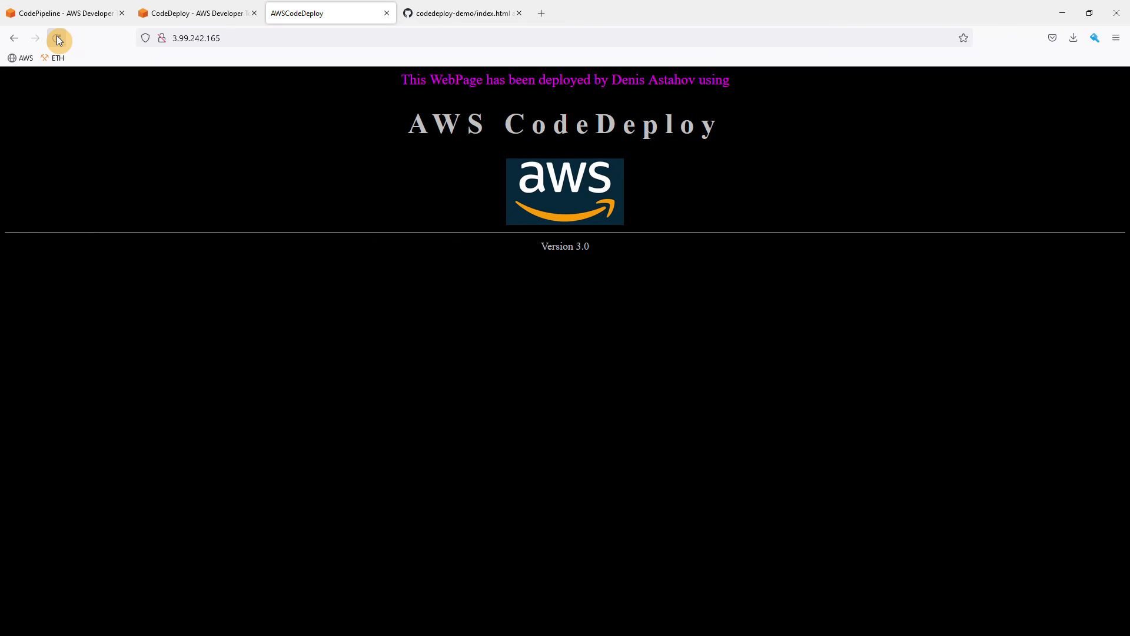
left_click(200, 15)
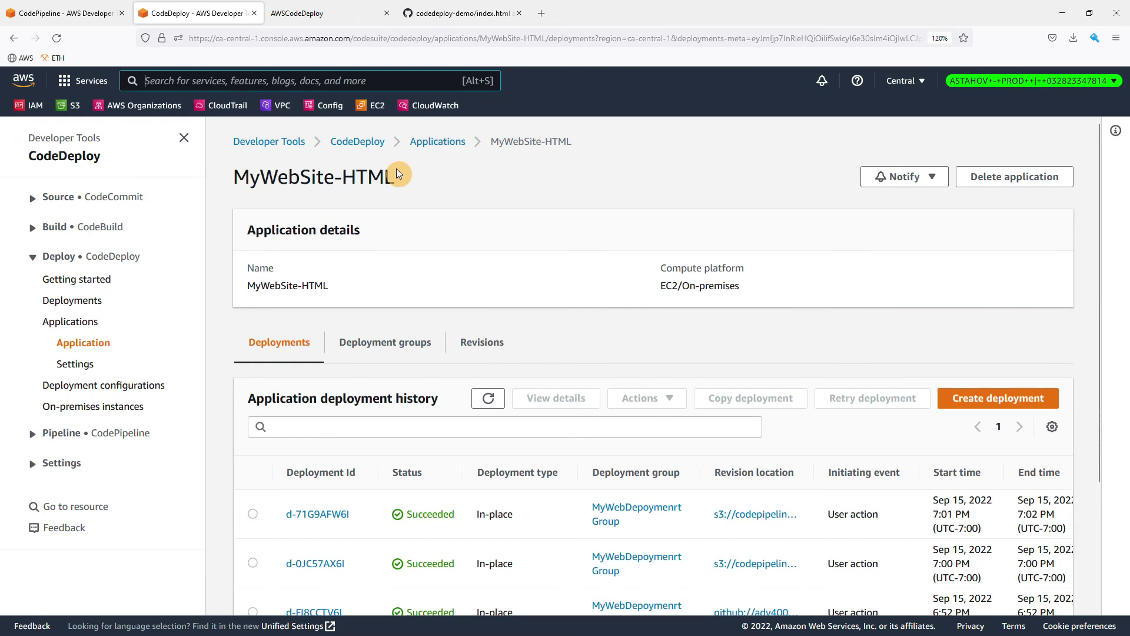
- Return to execution d691e994's Succeeded summary and collapse the Pipeline sidebar group
left_click(73, 13)
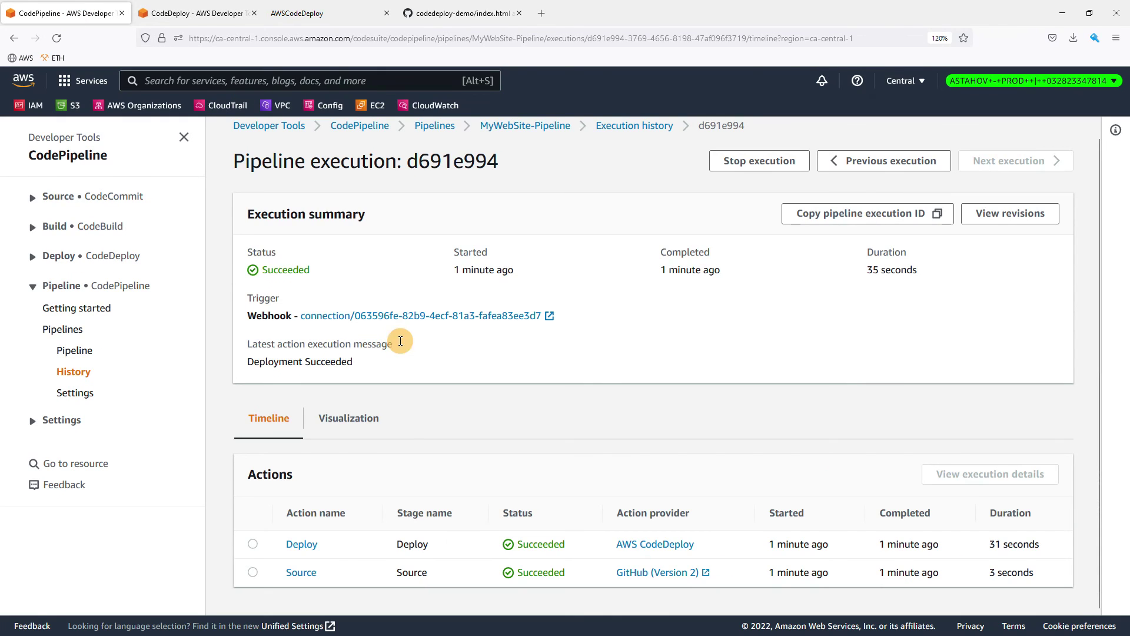
scroll(502, 345, "up", 1)
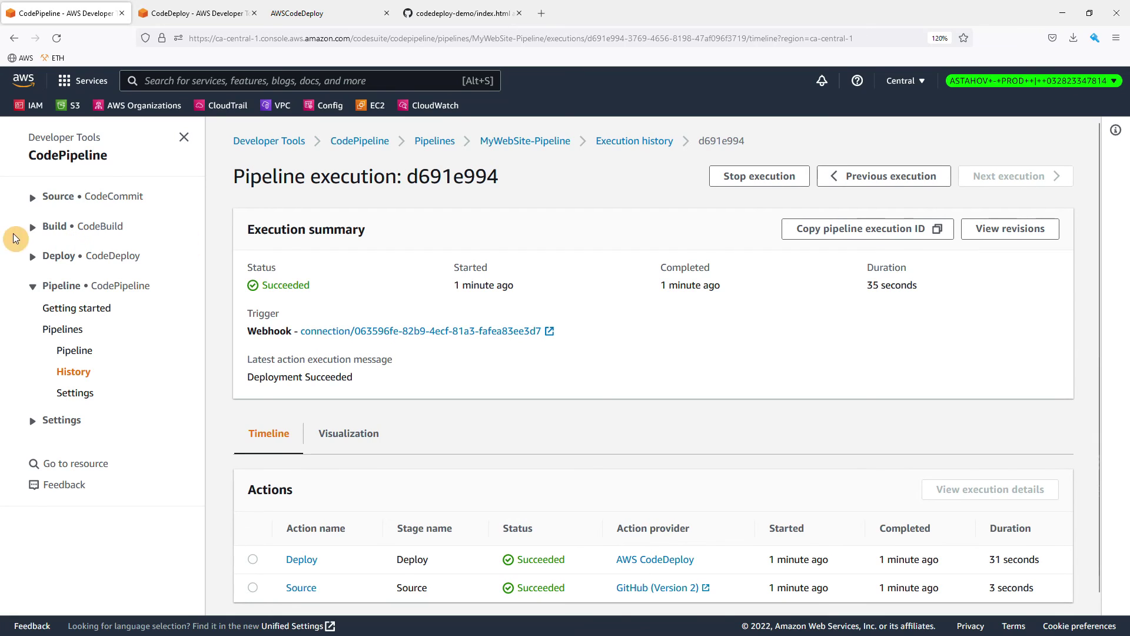
left_click(33, 287)
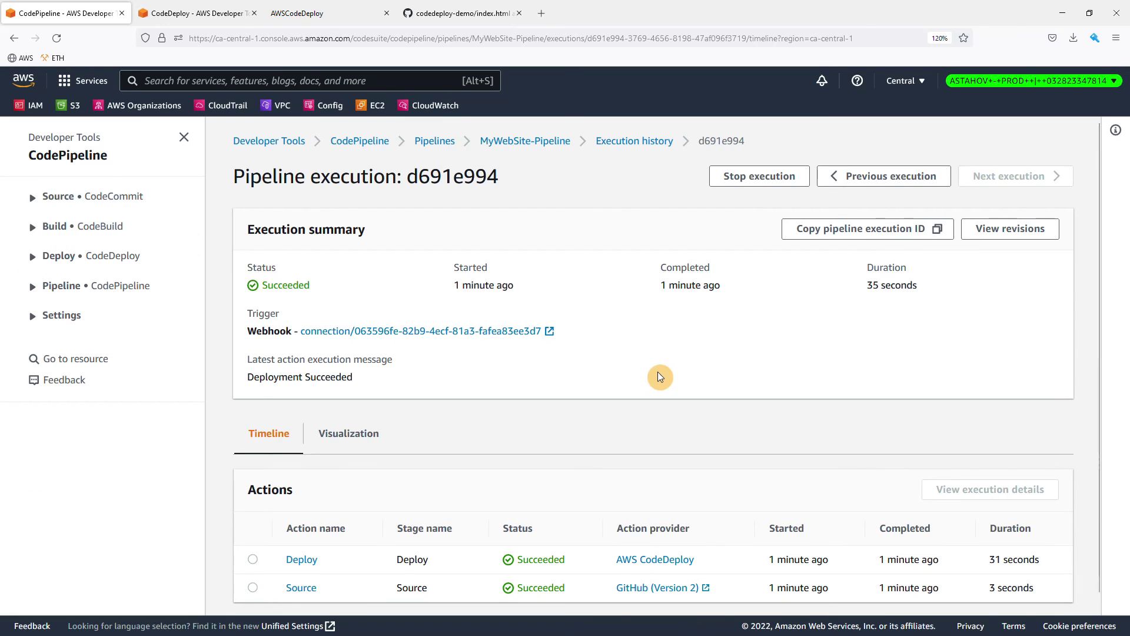